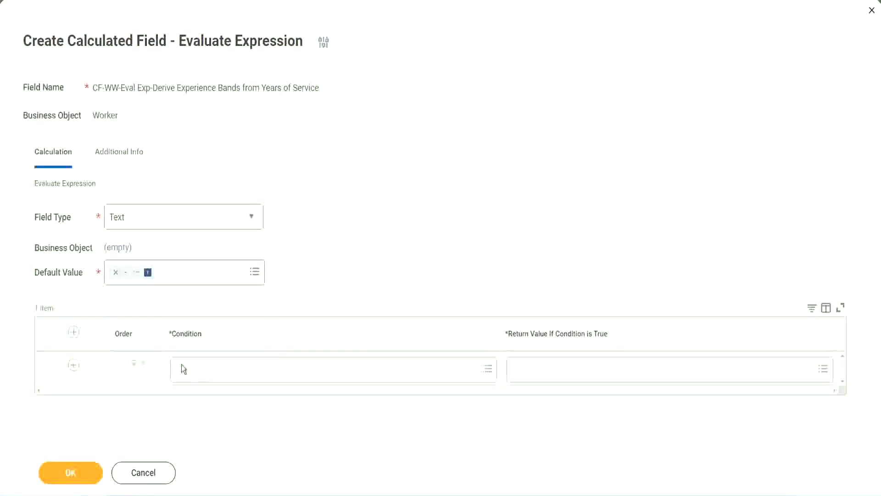
- Select the Field 1 name 'CF-WW-TF-Length of Service between 0 and 7 years' in the Notepad++ notes
{"action": "left_click", "coordinate": [208, 369]}
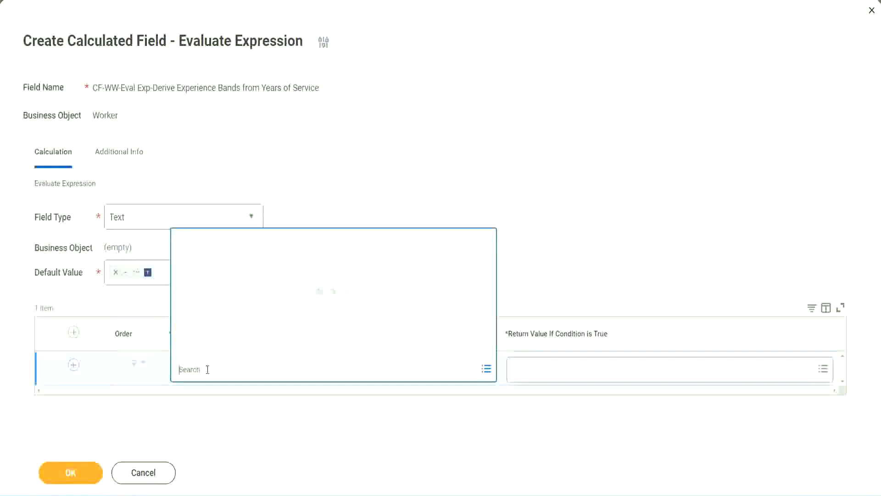
{"action": "left_click", "coordinate": [338, 209]}
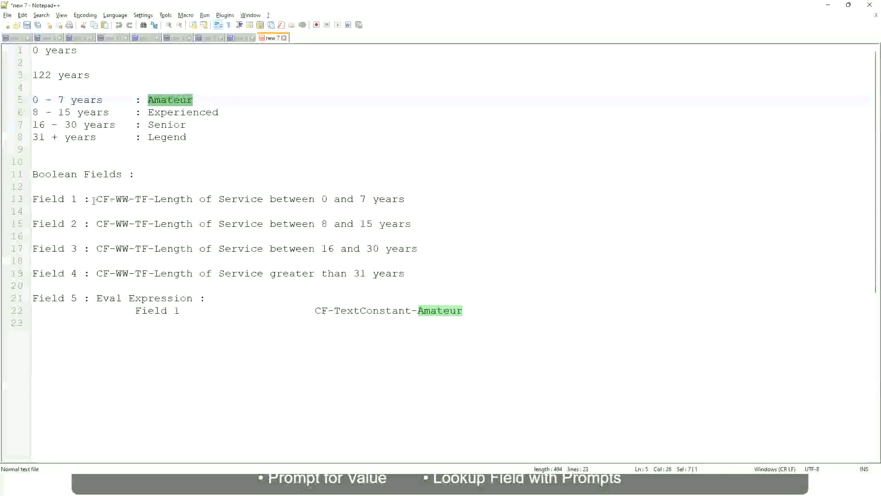
{"action": "double_click", "coordinate": [99, 199]}
{"action": "left_click_drag", "start_coordinate": [152, 200], "coordinate": [406, 203]}
{"action": "key", "text": "ctrl+c"}
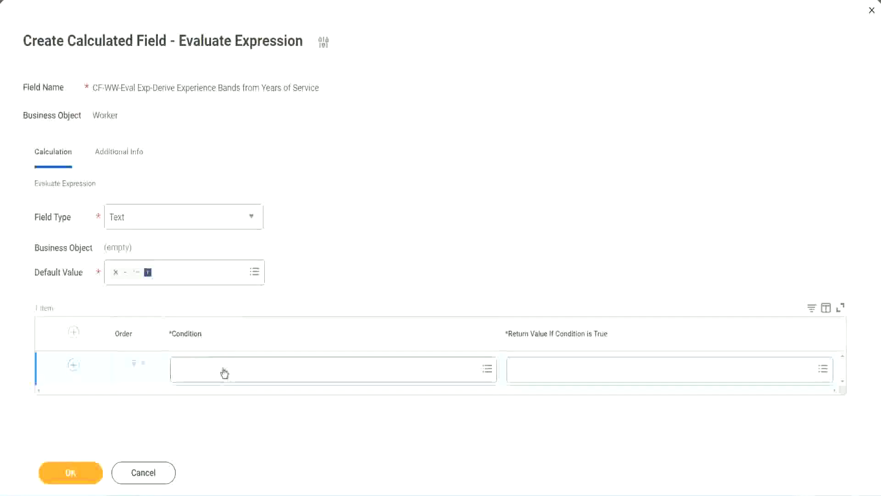
- Paste and select 'CF-WW-TF-Length of Service between 0 and 7 years' as the first condition
{"action": "left_click", "coordinate": [224, 373]}
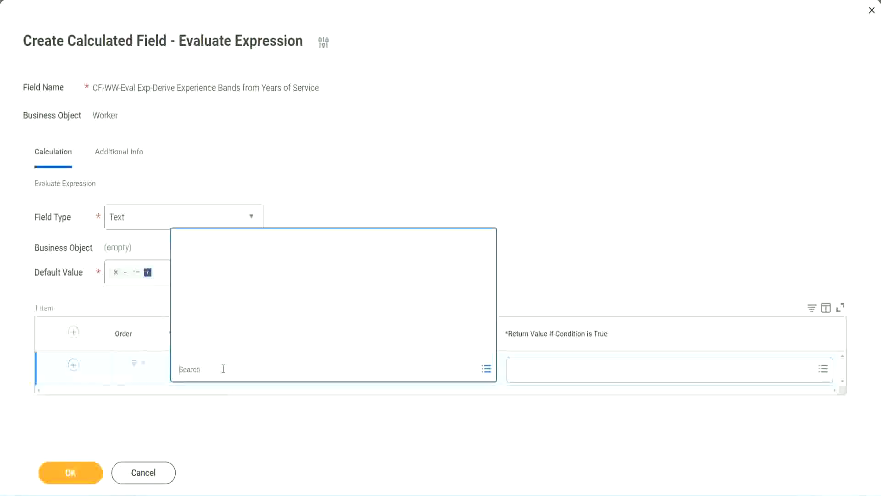
{"action": "key", "text": "ctrl+v"}
{"action": "key", "text": "Return"}
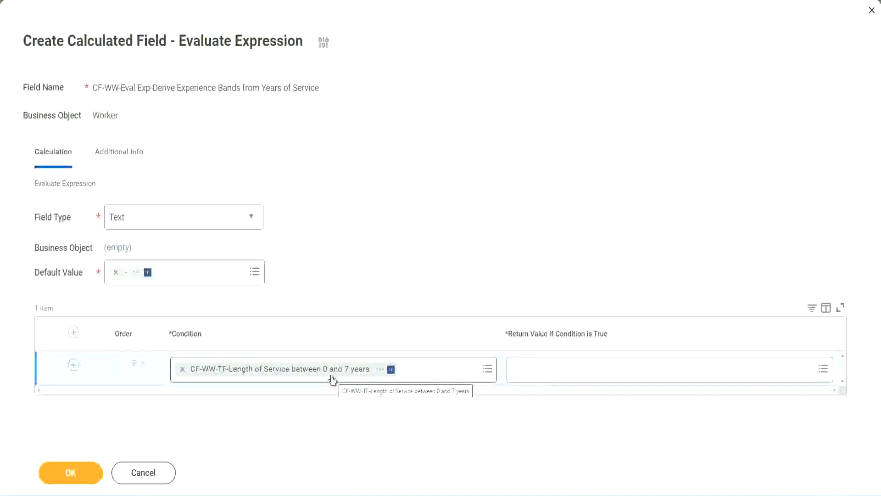
{"action": "left_click", "coordinate": [572, 373]}
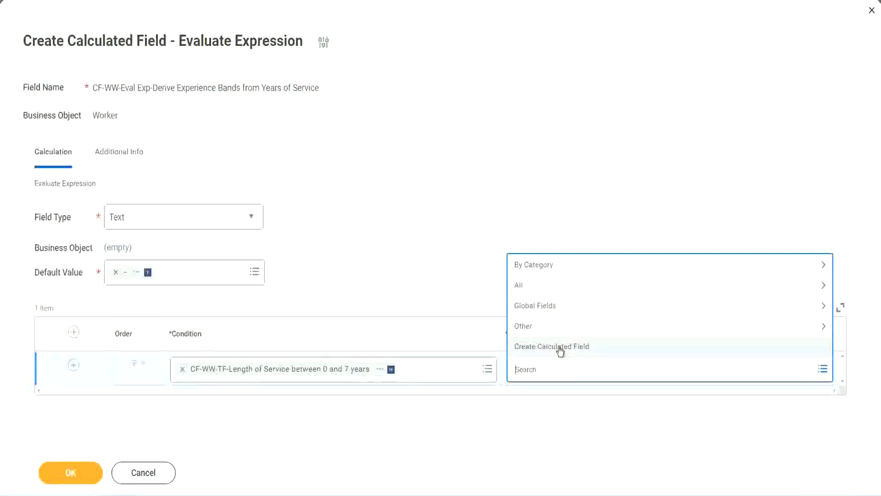
{"action": "left_click", "coordinate": [510, 228]}
{"action": "left_click", "coordinate": [530, 374]}
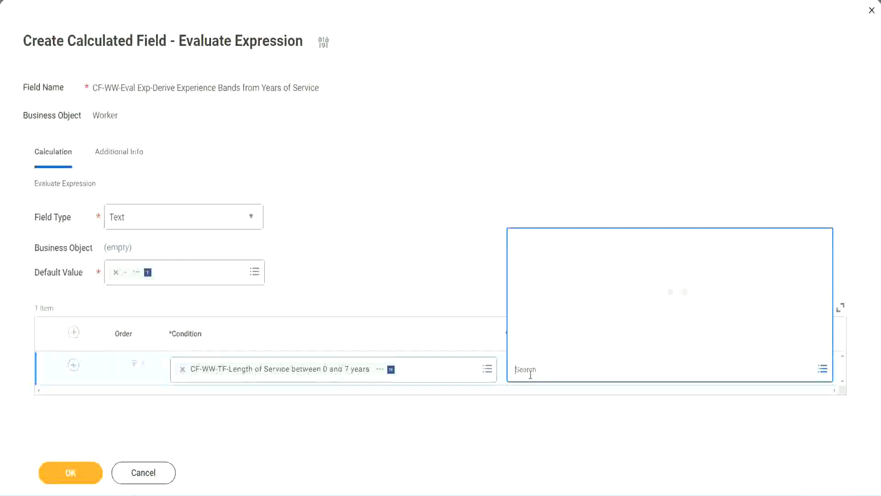
{"action": "type", "text": "Amaterue"}
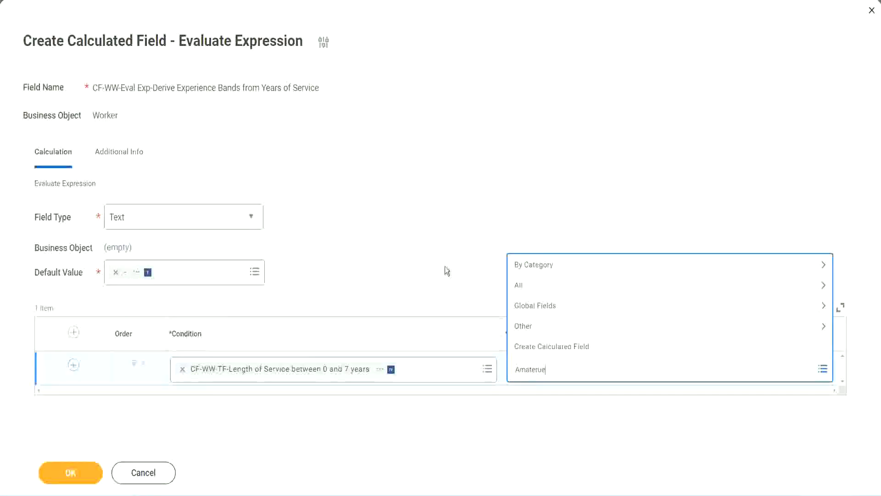
{"action": "left_click", "coordinate": [445, 266]}
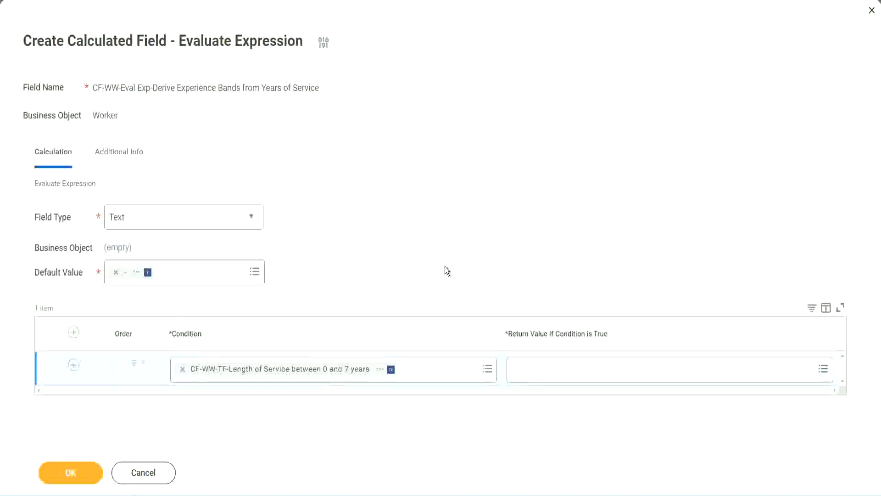
{"action": "left_click", "coordinate": [555, 373]}
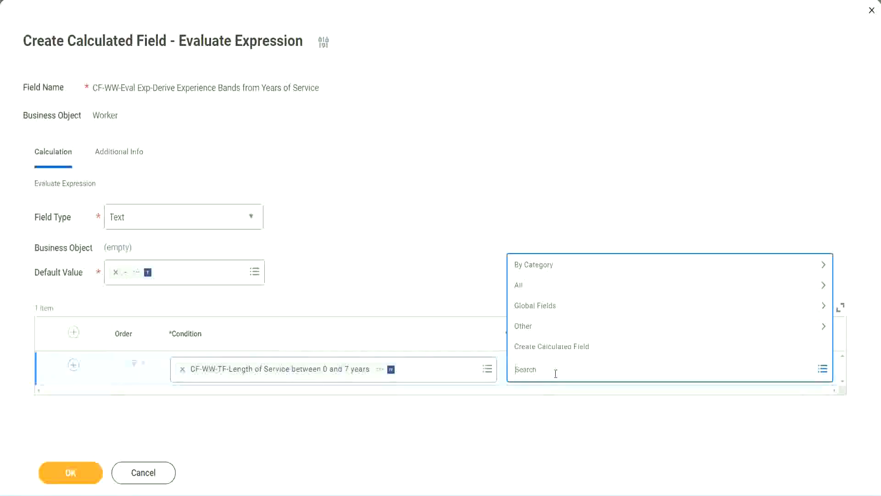
{"action": "left_click", "coordinate": [444, 266]}
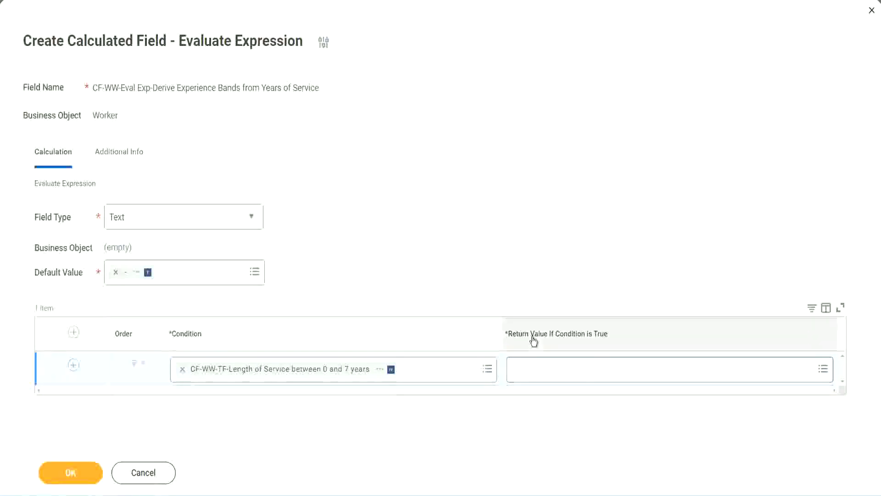
{"action": "left_click", "coordinate": [571, 372]}
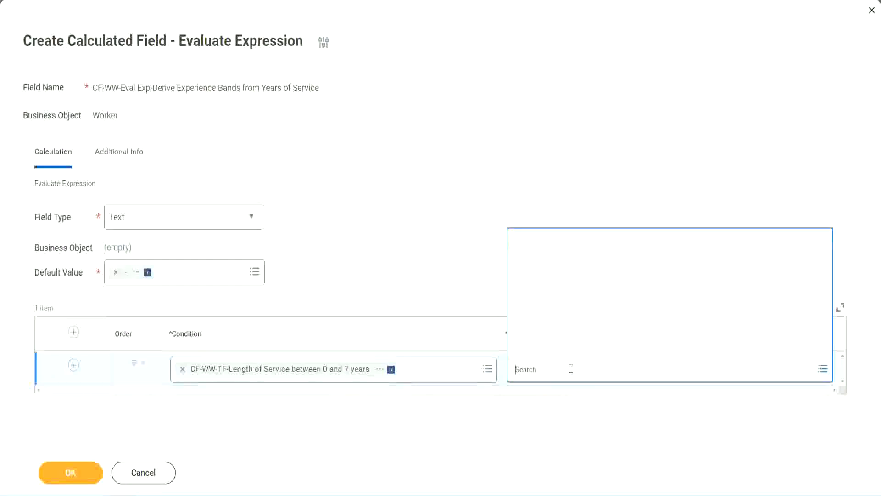
- Start a new calculated field for the return value, named CF-WW-TC-Amateur, on the Global business object
{"action": "left_click", "coordinate": [564, 349]}
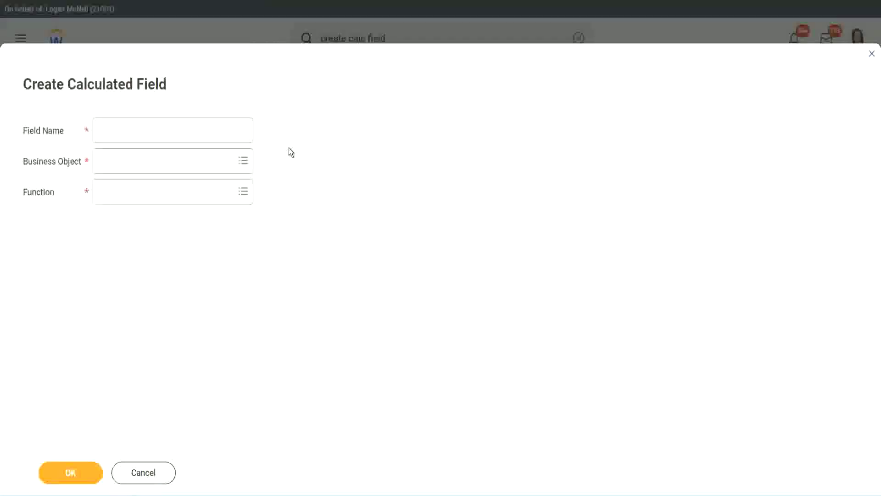
{"action": "left_click", "coordinate": [109, 131]}
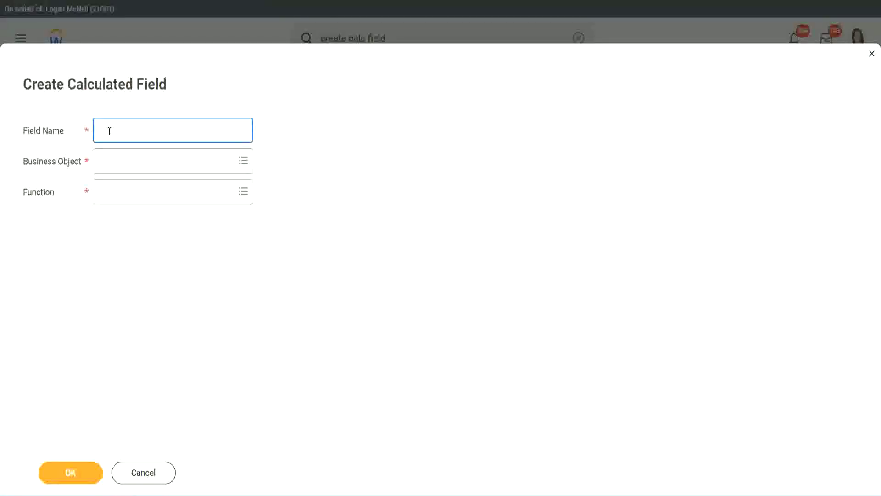
{"action": "type", "text": "CFTC-Amateur"}
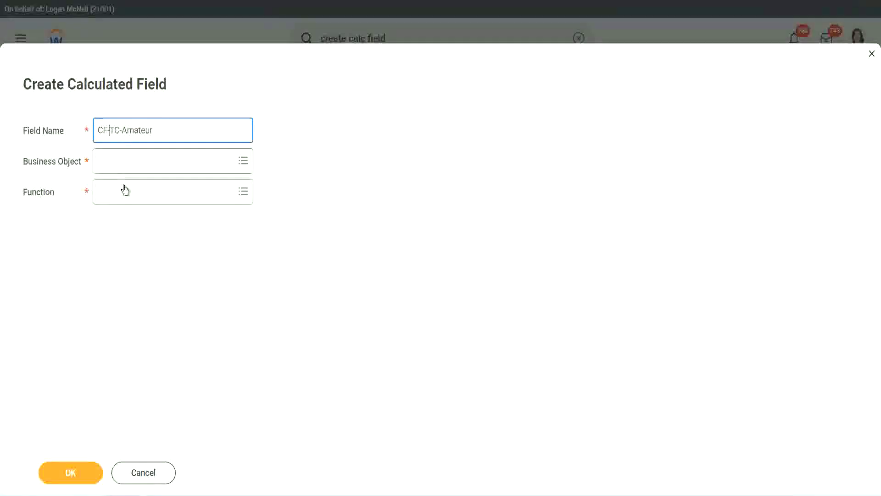
{"action": "type", "text": "WW-"}
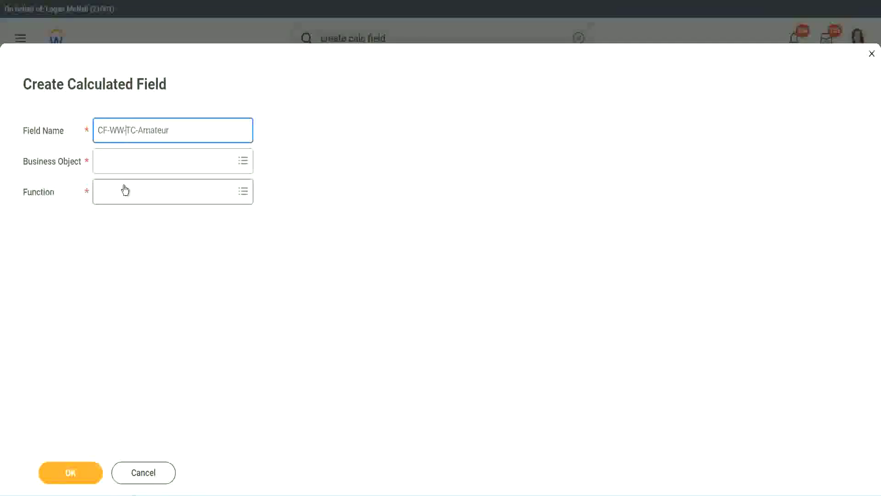
{"action": "left_click", "coordinate": [124, 163]}
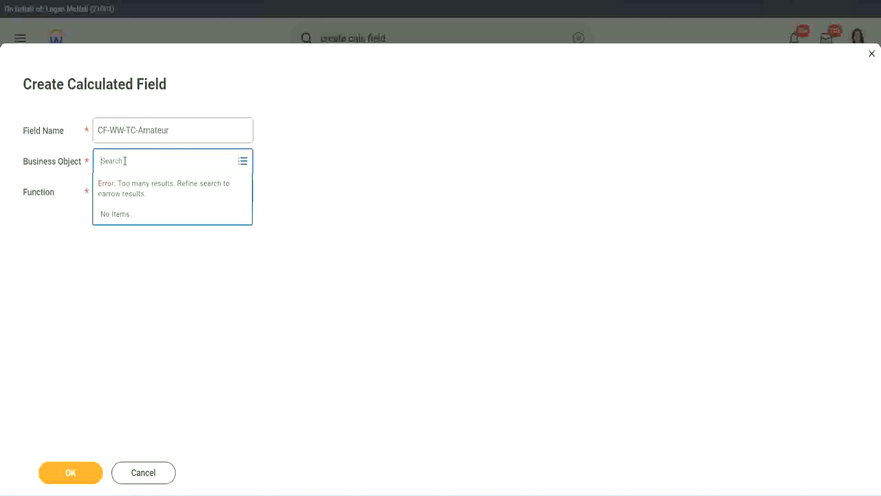
{"action": "type", "text": "worker"}
{"action": "key", "text": "BackSpace"}
{"action": "key", "text": "BackSpace"}
{"action": "key", "text": "BackSpace"}
{"action": "key", "text": "BackSpace"}
{"action": "key", "text": "BackSpace"}
{"action": "key", "text": "BackSpace"}
{"action": "type", "text": "global"}
{"action": "key", "text": "Return"}
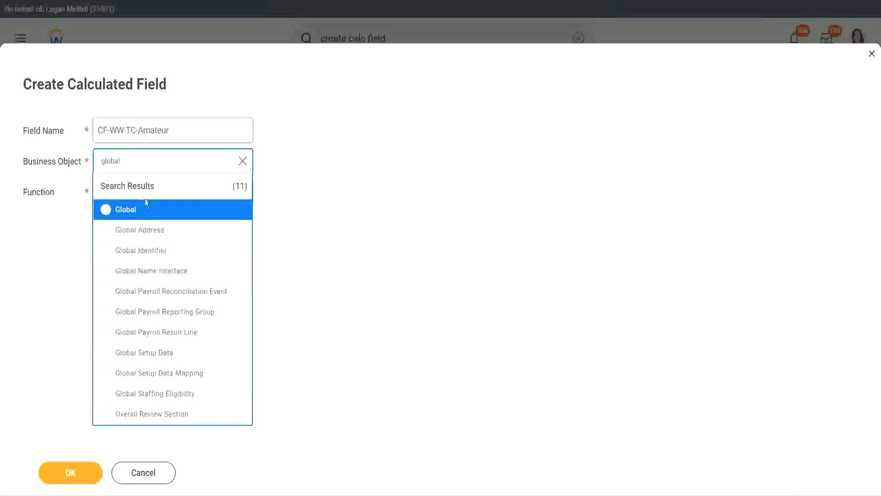
{"action": "left_click", "coordinate": [139, 214]}
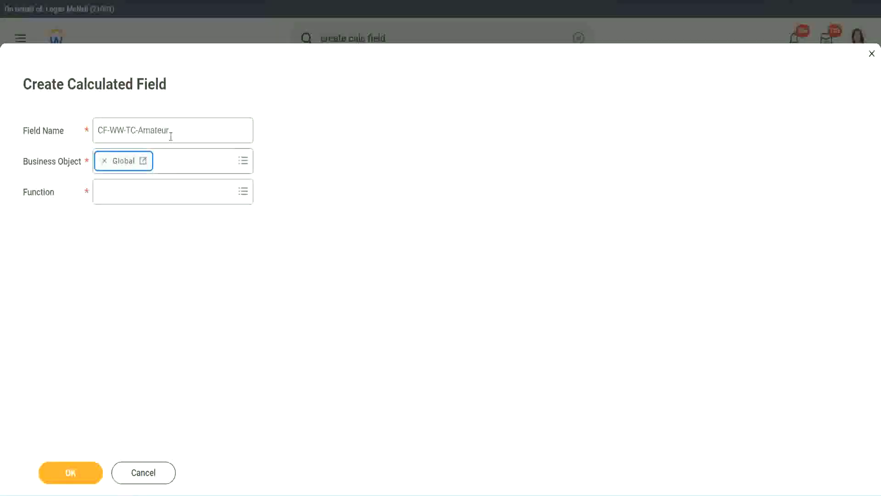
- Choose Text Constant as the field's function and submit the CF-WW-TC-Amateur definition
{"action": "left_click", "coordinate": [228, 124]}
{"action": "key", "text": "ctrl+a"}
{"action": "left_click", "coordinate": [191, 130]}
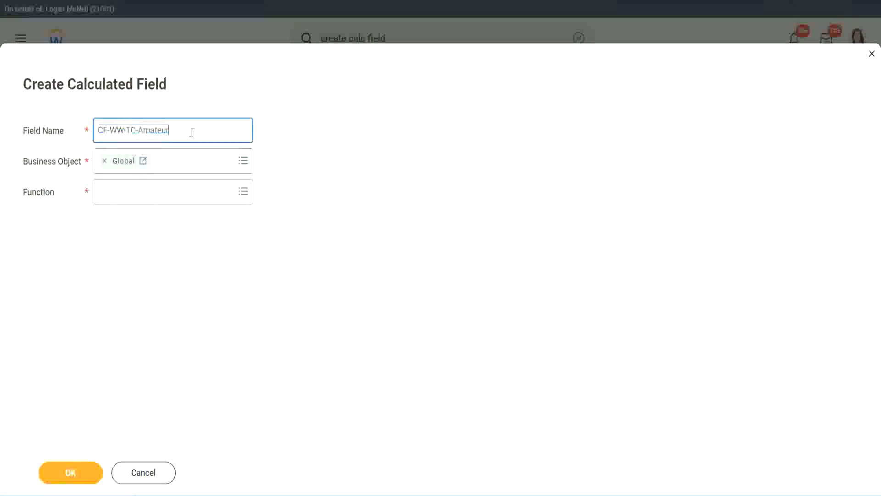
{"action": "double_click", "coordinate": [163, 129]}
{"action": "left_click", "coordinate": [182, 129]}
{"action": "double_click", "coordinate": [165, 132]}
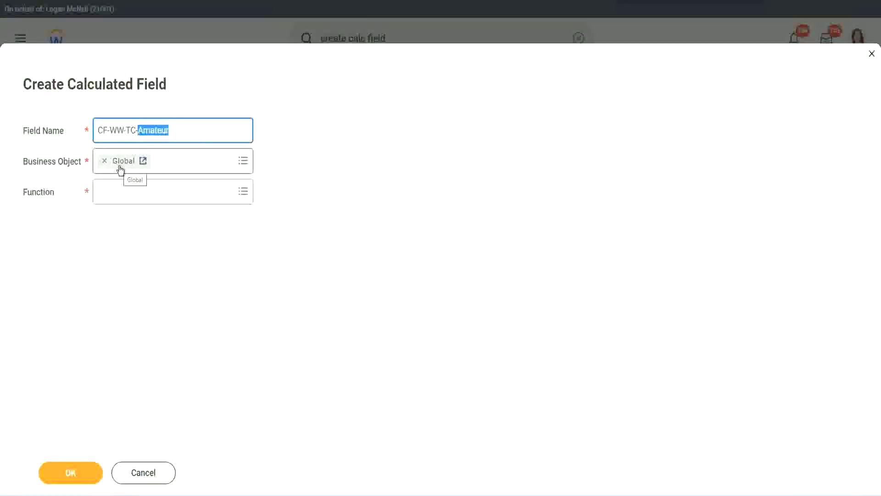
{"action": "left_click", "coordinate": [123, 191]}
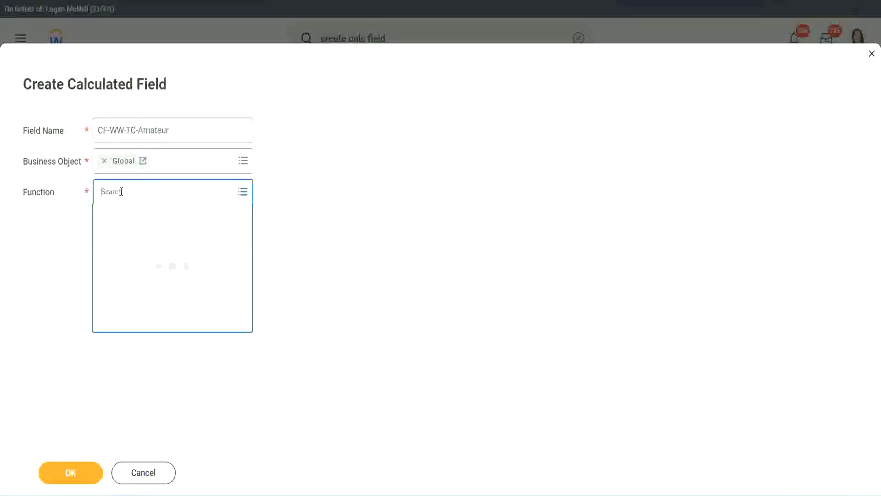
{"action": "type", "text": "text const"}
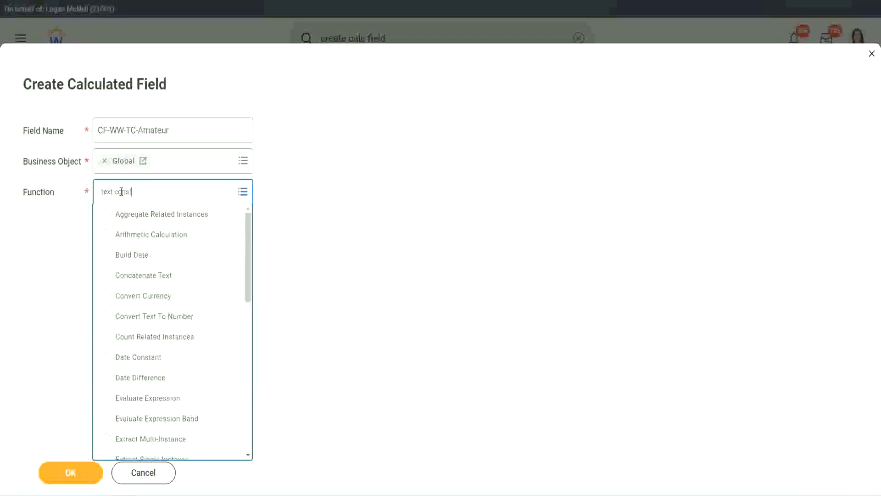
{"action": "key", "text": "Return"}
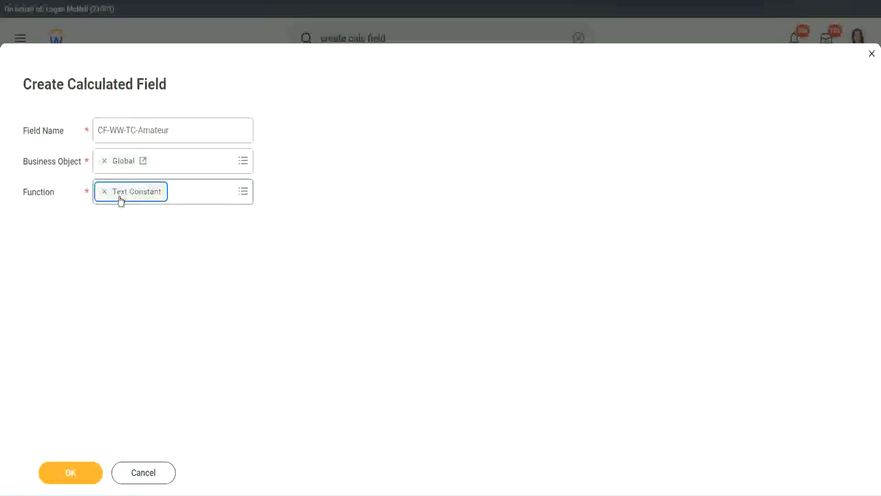
{"action": "left_click", "coordinate": [78, 473]}
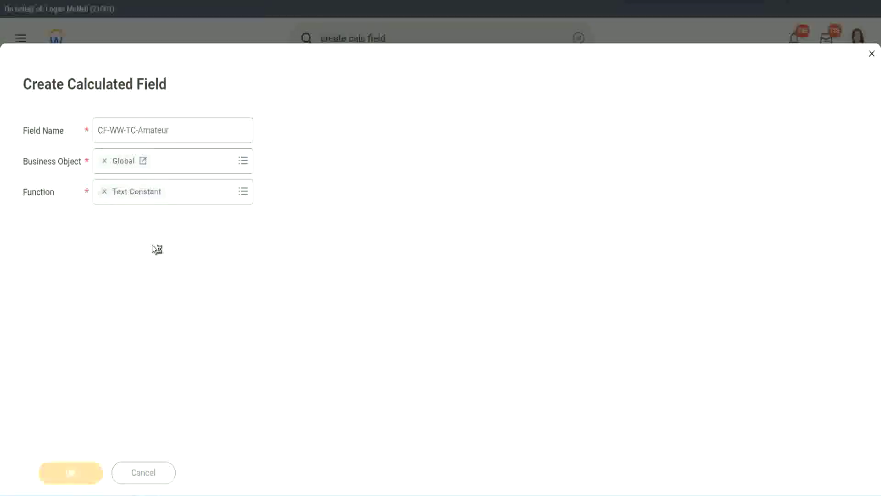
- Give the constant the value Amateur, save it, and copy the CF-WW-TC-Amateur name
{"action": "left_click", "coordinate": [130, 254]}
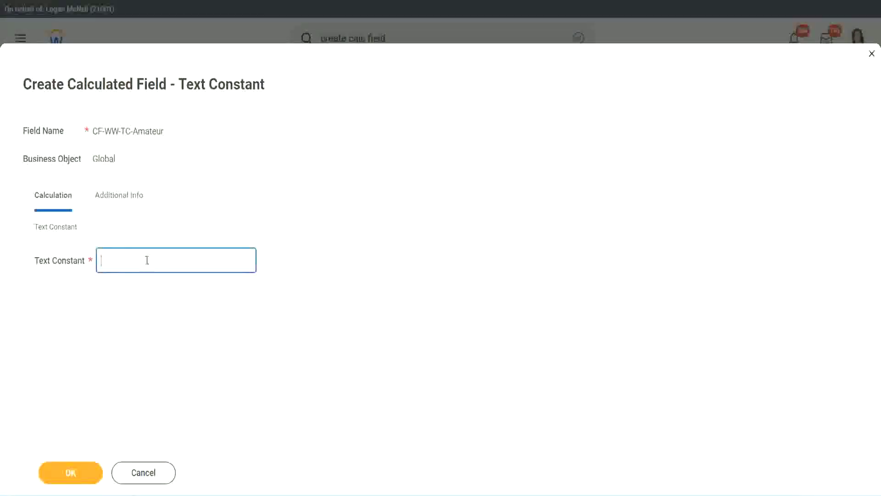
{"action": "type", "text": "Amateur"}
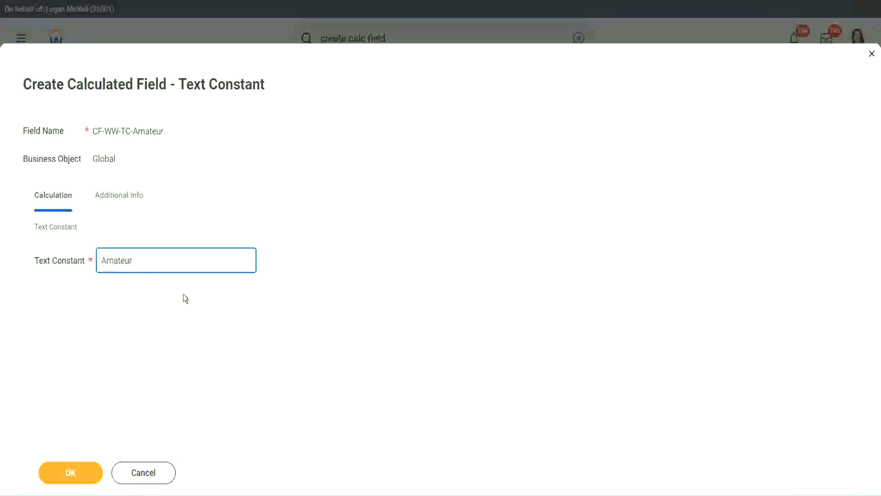
{"action": "left_click", "coordinate": [69, 472]}
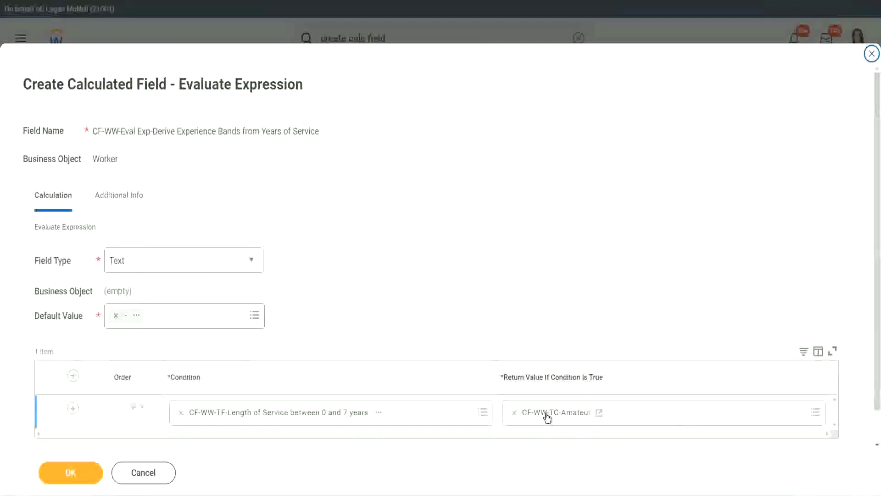
{"action": "right_click", "coordinate": [547, 415]}
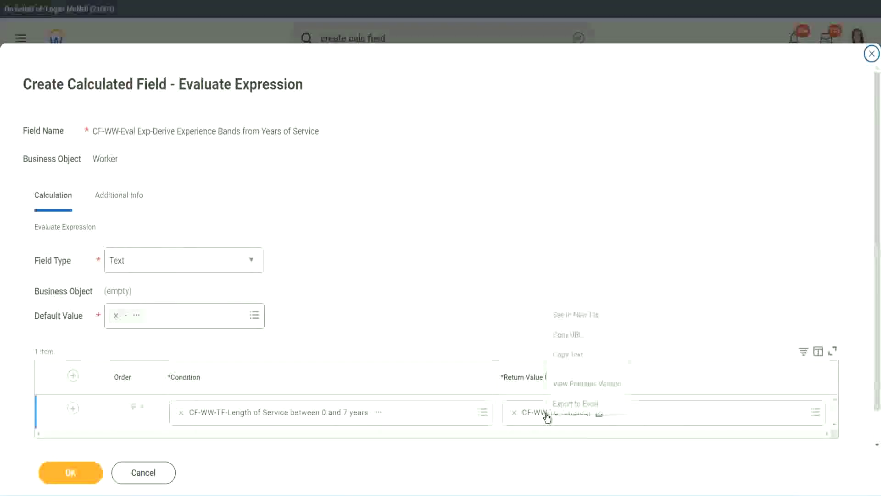
{"action": "left_click", "coordinate": [576, 356]}
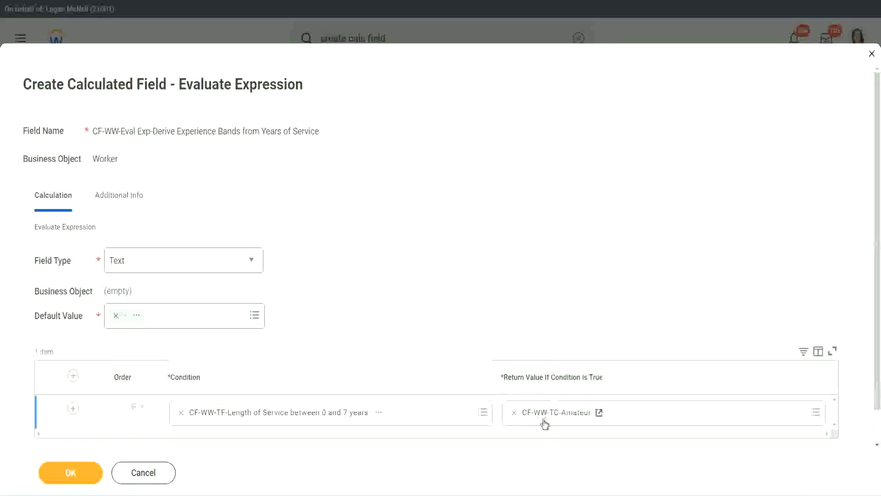
- Add three condition rows and set the second to length of service between 8 and 15 years
{"action": "left_click", "coordinate": [62, 412]}
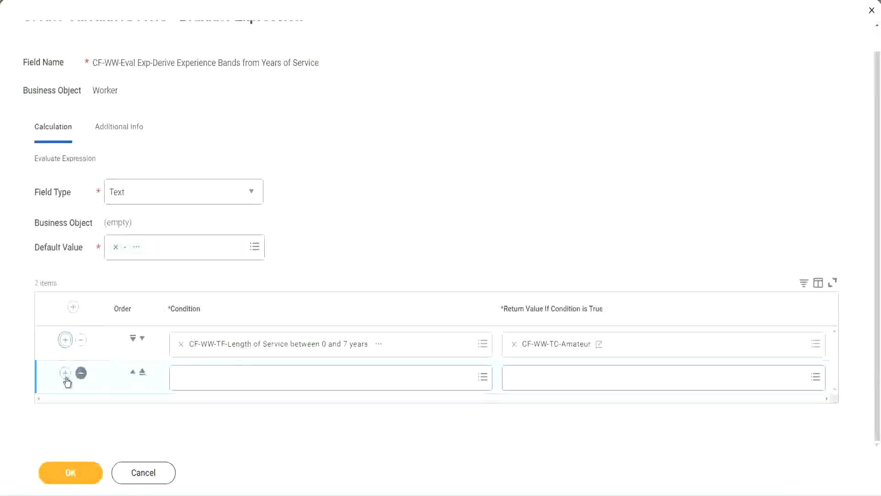
{"action": "left_click", "coordinate": [66, 374]}
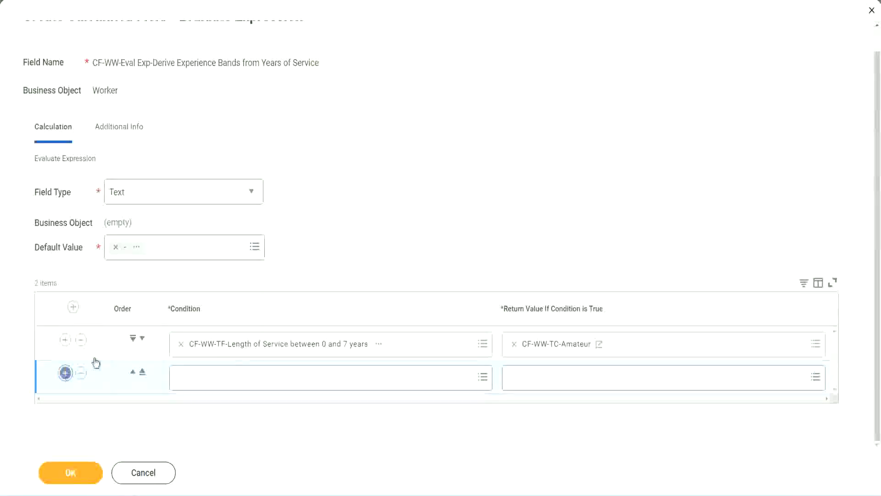
{"action": "left_click", "coordinate": [65, 373]}
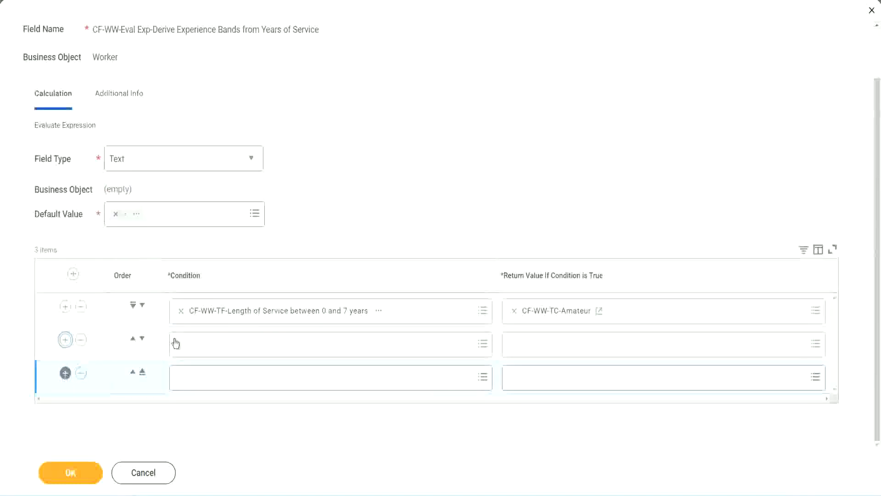
{"action": "left_click", "coordinate": [217, 345]}
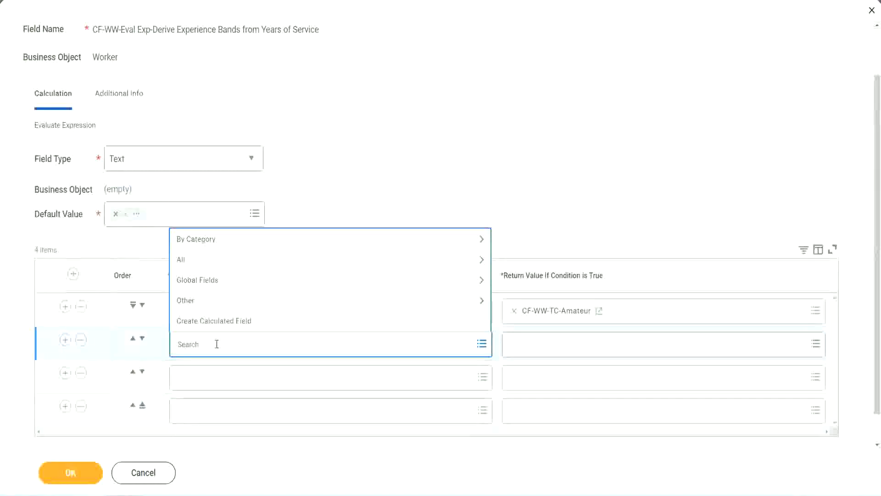
{"action": "type", "text": "cf-ww"}
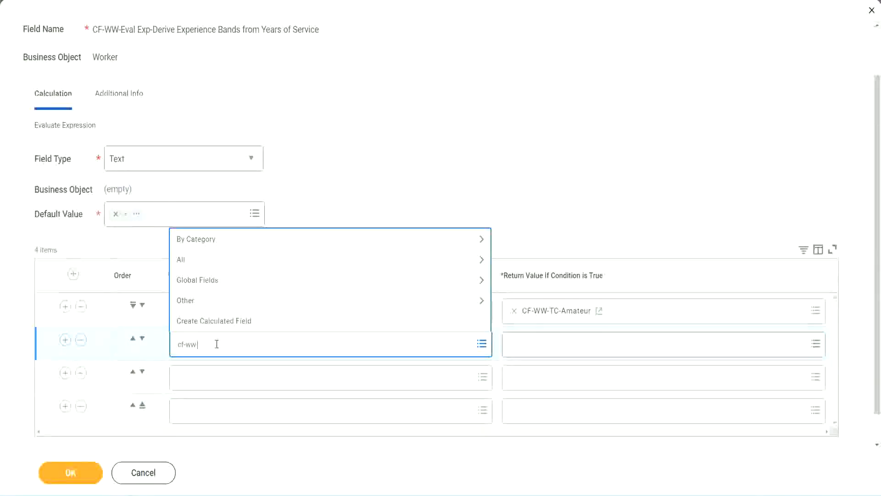
{"action": "type", "text": "-tf"}
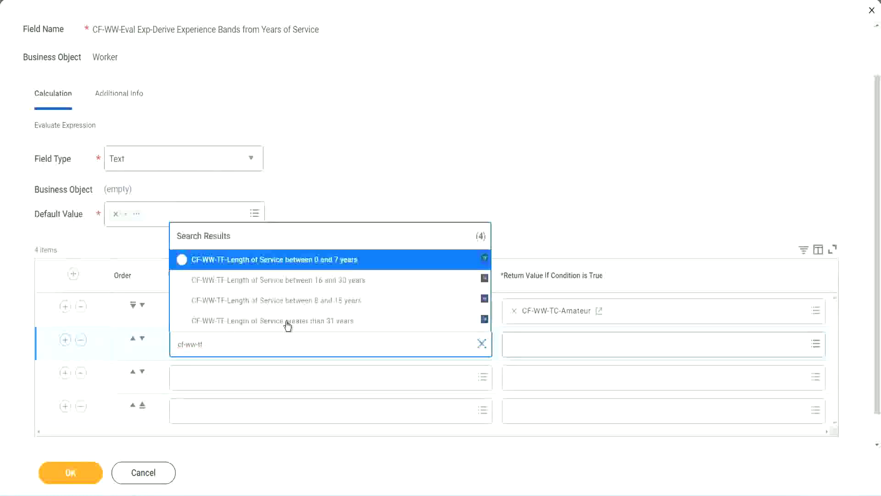
{"action": "left_click", "coordinate": [340, 301]}
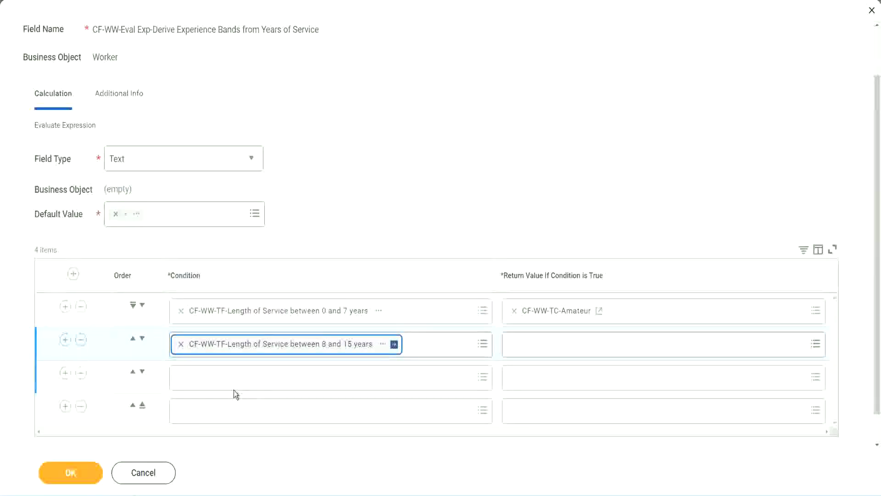
- Set the third and fourth conditions to service between 16 and 30 and greater than 31 years
{"action": "left_click", "coordinate": [222, 376]}
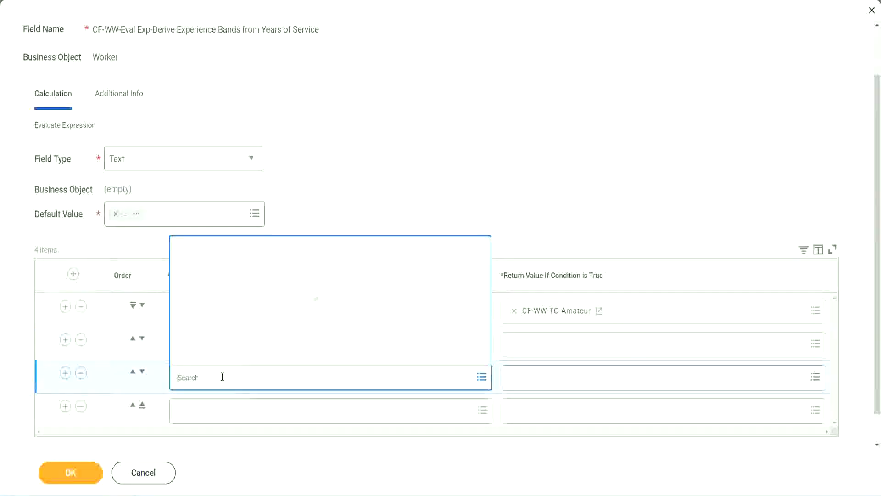
{"action": "type", "text": "1f-ww"}
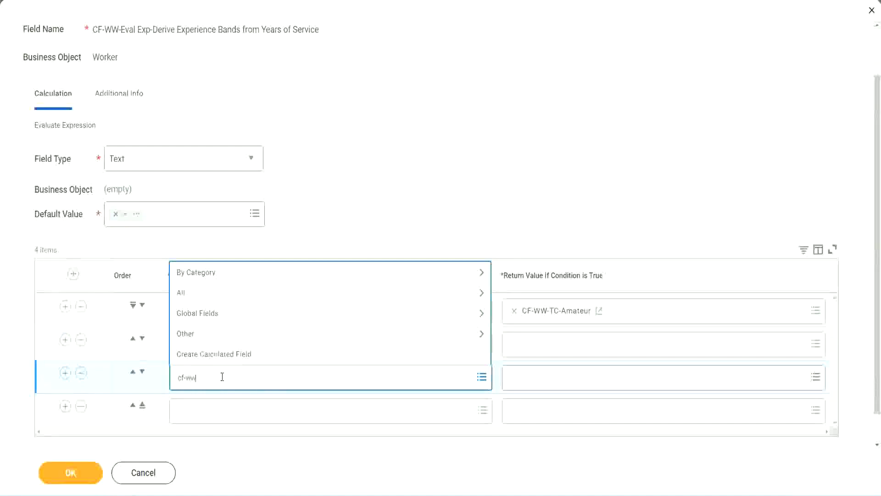
{"action": "type", "text": "-tf"}
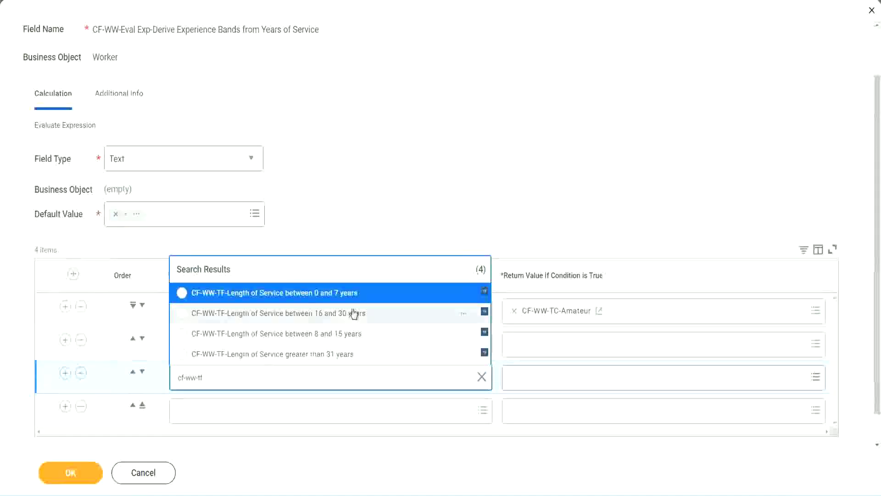
{"action": "left_click", "coordinate": [353, 317]}
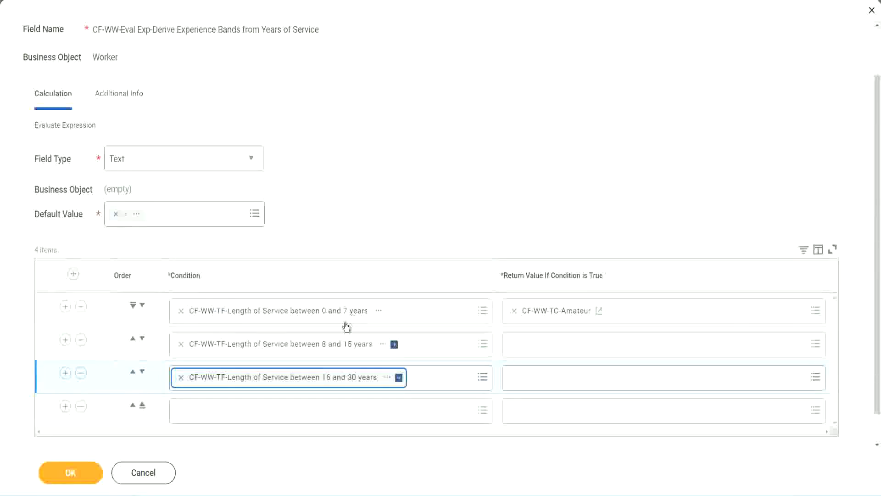
{"action": "left_click", "coordinate": [208, 412]}
{"action": "type", "text": "cf-ww"}
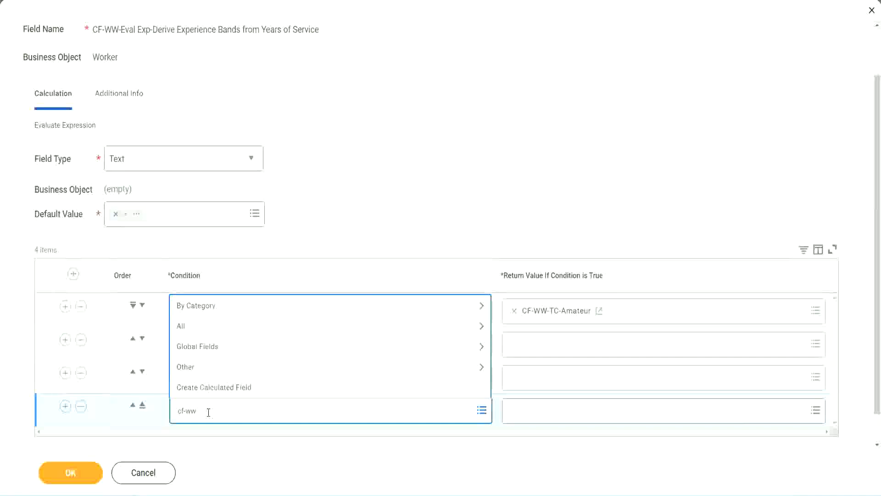
{"action": "type", "text": " tf 31"}
{"action": "key", "text": "Return"}
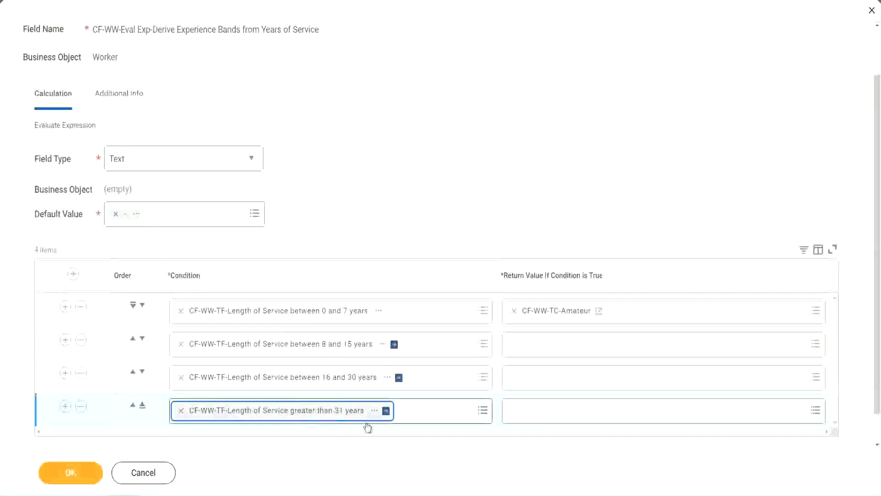
{"action": "left_click", "coordinate": [398, 194]}
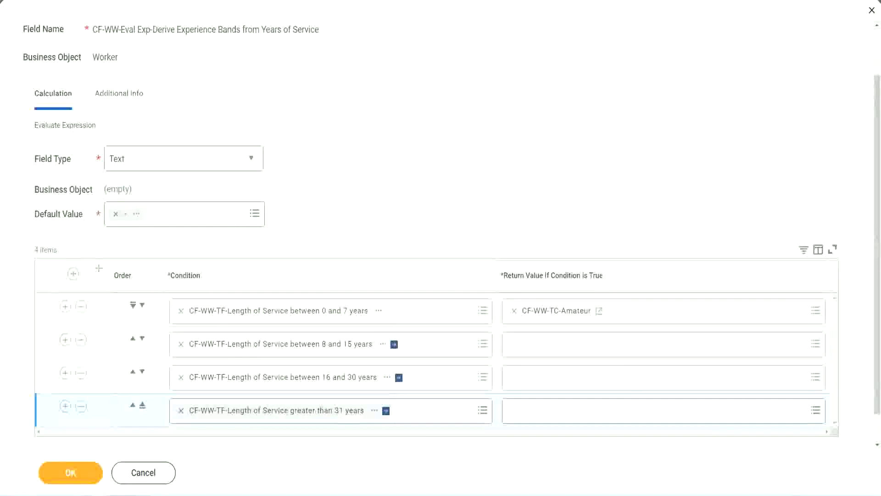
{"action": "left_click_drag", "start_coordinate": [99, 269], "coordinate": [99, 363]}
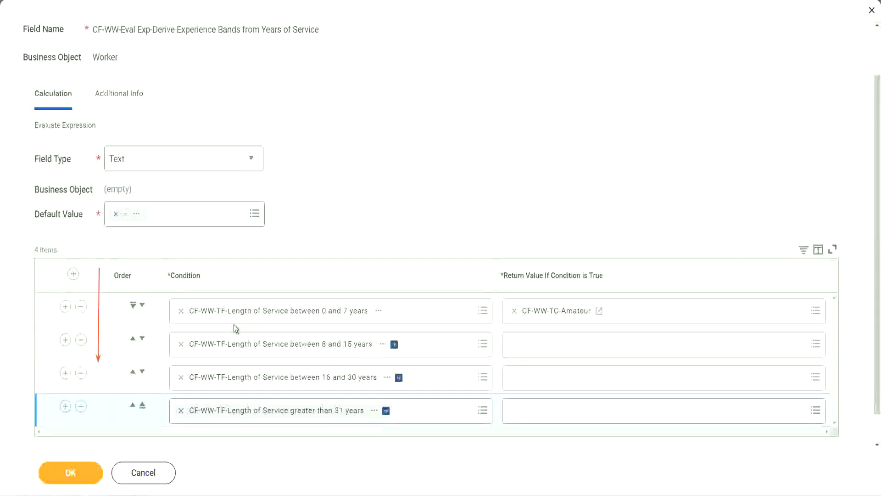
{"action": "left_click", "coordinate": [132, 341]}
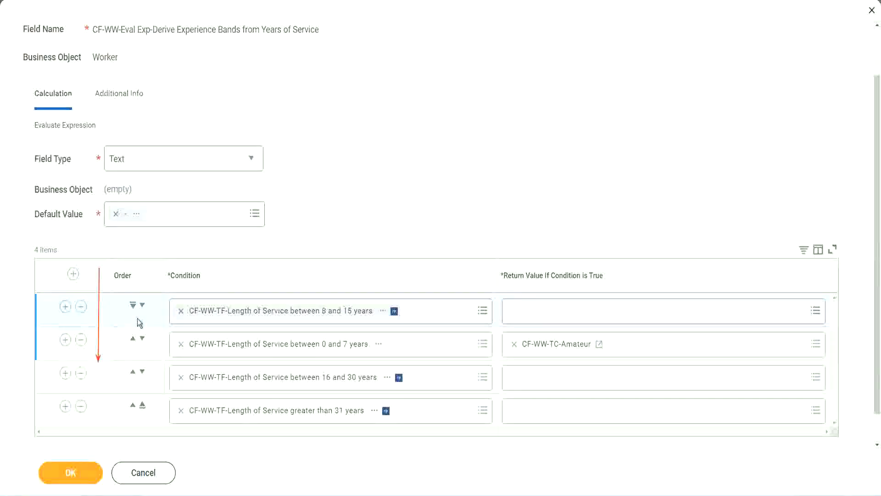
{"action": "left_click", "coordinate": [143, 306]}
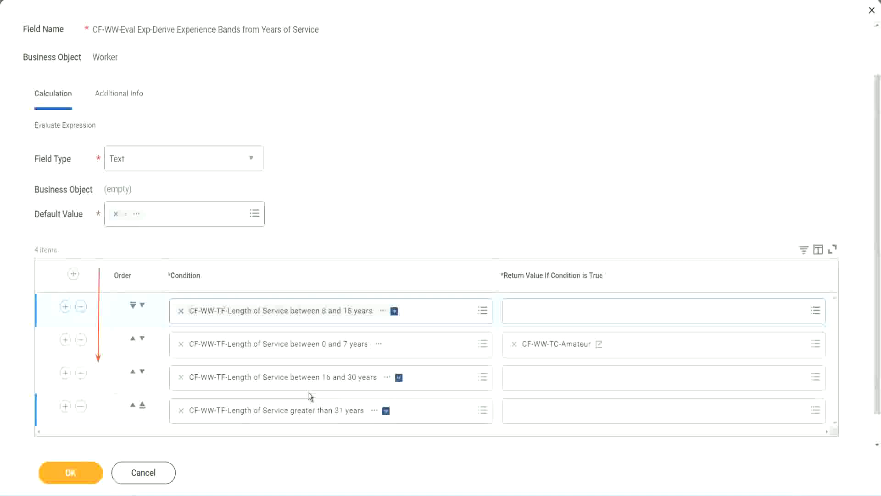
{"action": "right_click", "coordinate": [557, 350]}
{"action": "left_click", "coordinate": [534, 395]}
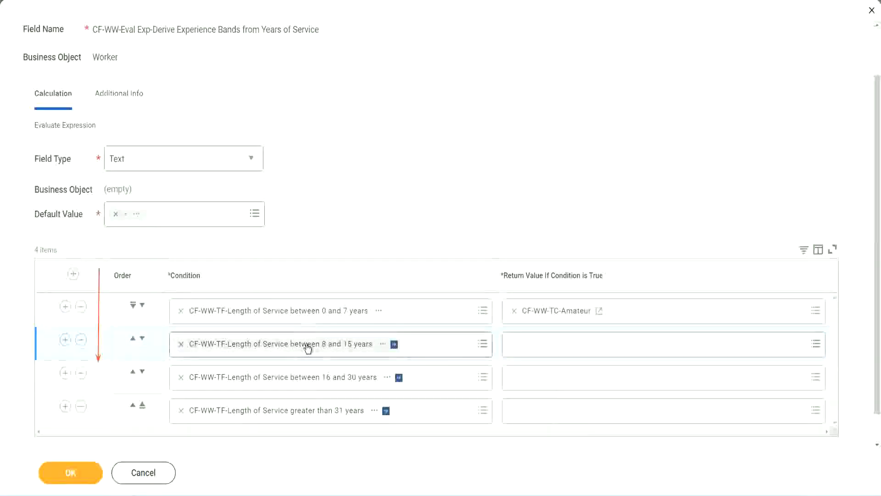
- Create text constant CF-WW-TC-Experienced with value Experience as the second row's return value
{"action": "left_click", "coordinate": [512, 341]}
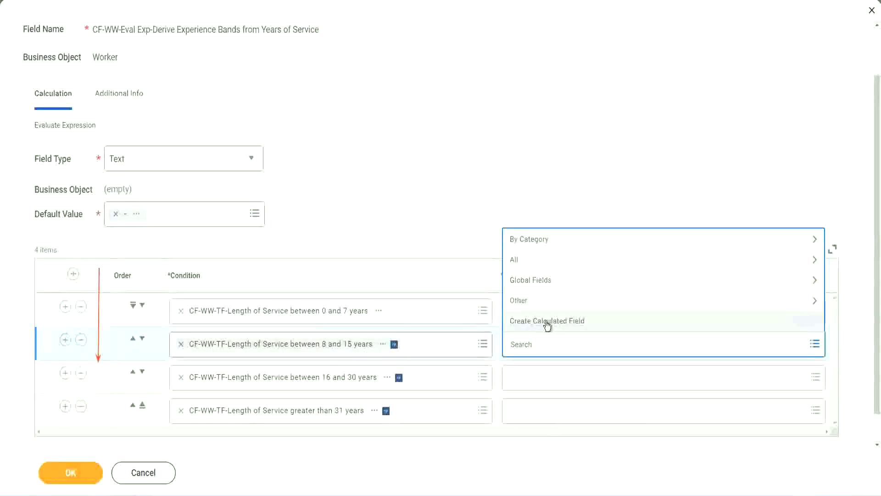
{"action": "left_click", "coordinate": [546, 327]}
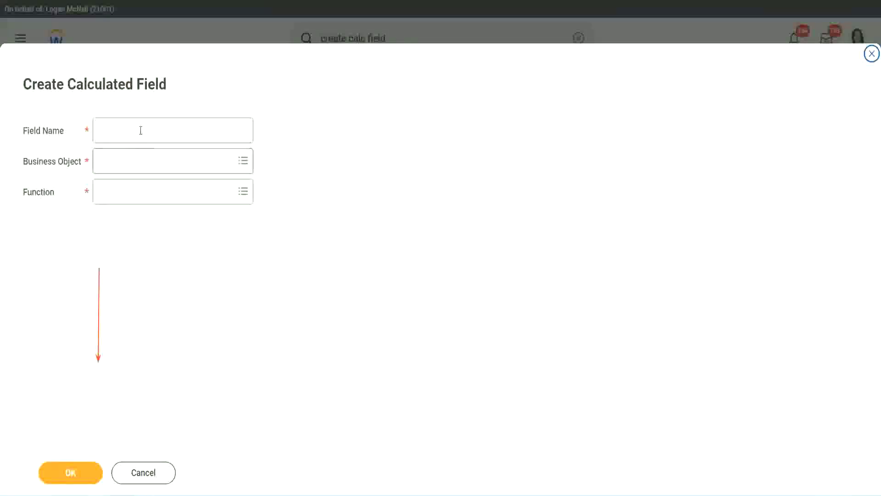
{"action": "left_click", "coordinate": [140, 130]}
{"action": "key", "text": "ctrl+v"}
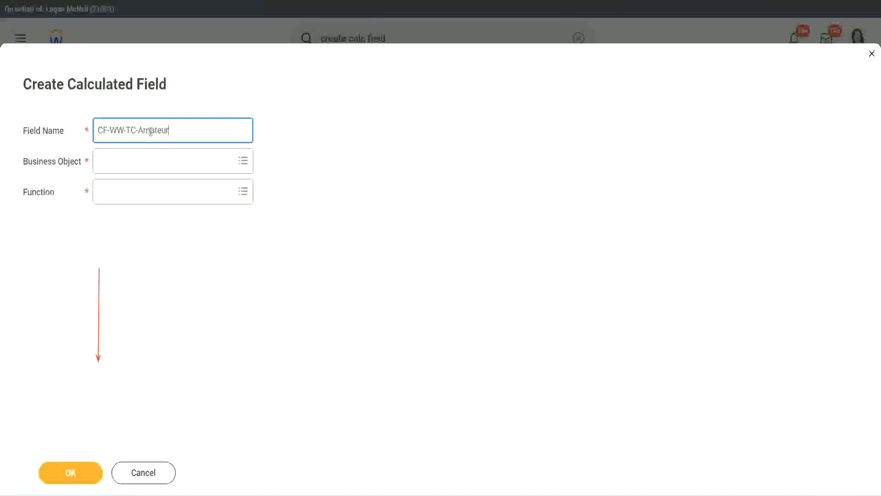
{"action": "double_click", "coordinate": [150, 132]}
{"action": "type", "text": "Experienced"}
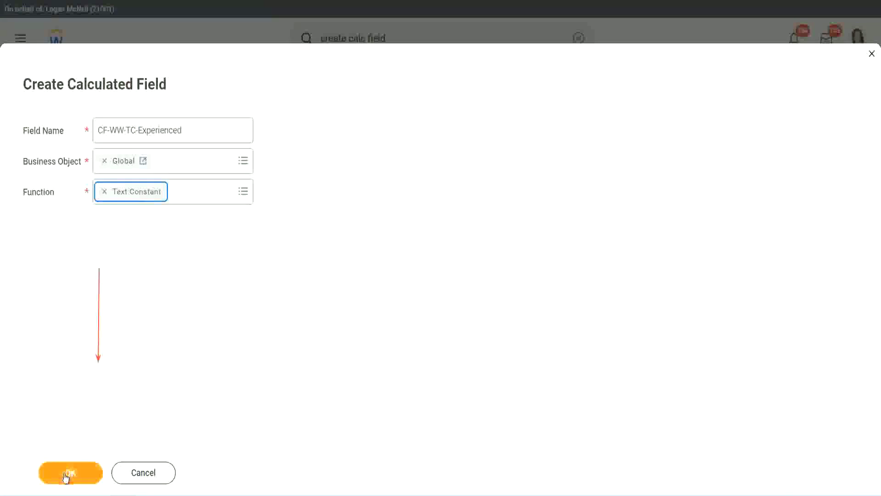
{"action": "left_click", "coordinate": [67, 476]}
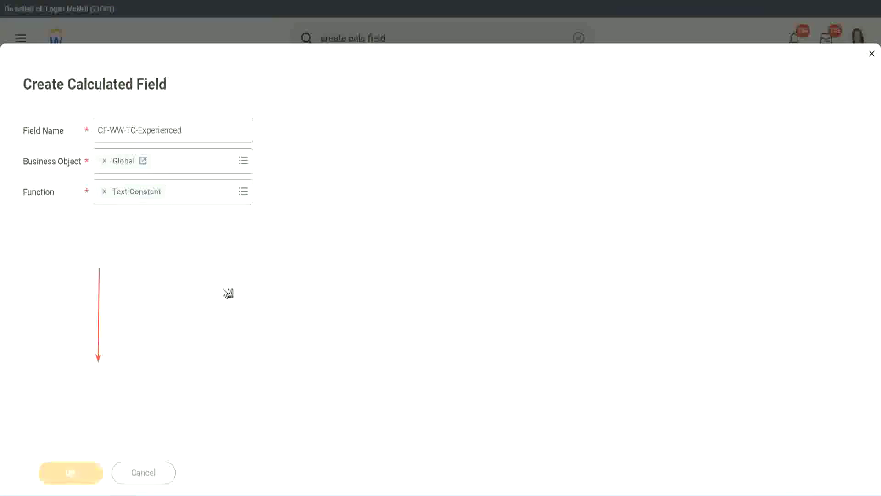
{"action": "left_click", "coordinate": [136, 260]}
{"action": "type", "text": "Experienced"}
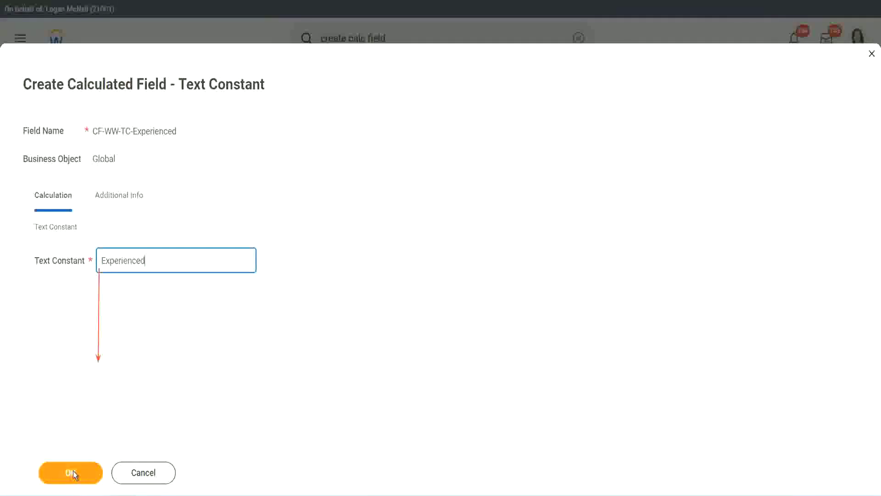
{"action": "left_click", "coordinate": [73, 472]}
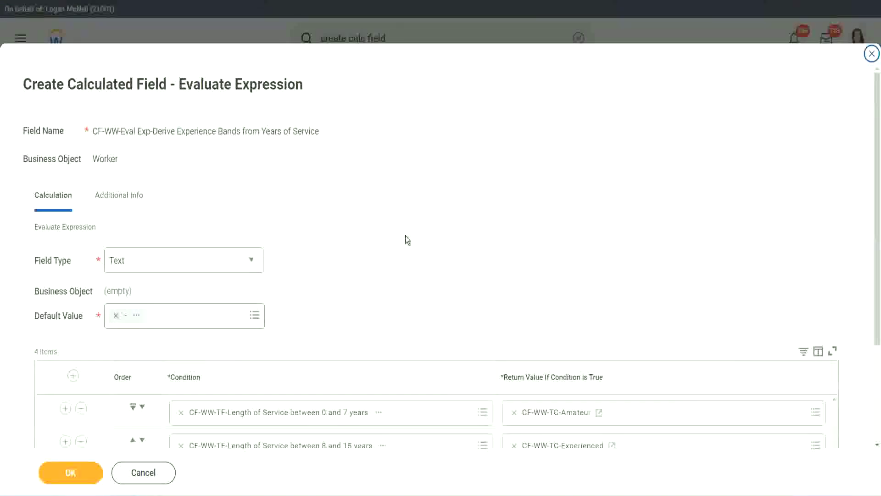
{"action": "scroll", "coordinate": [405, 235], "scroll_direction": "down", "scroll_amount": 3}
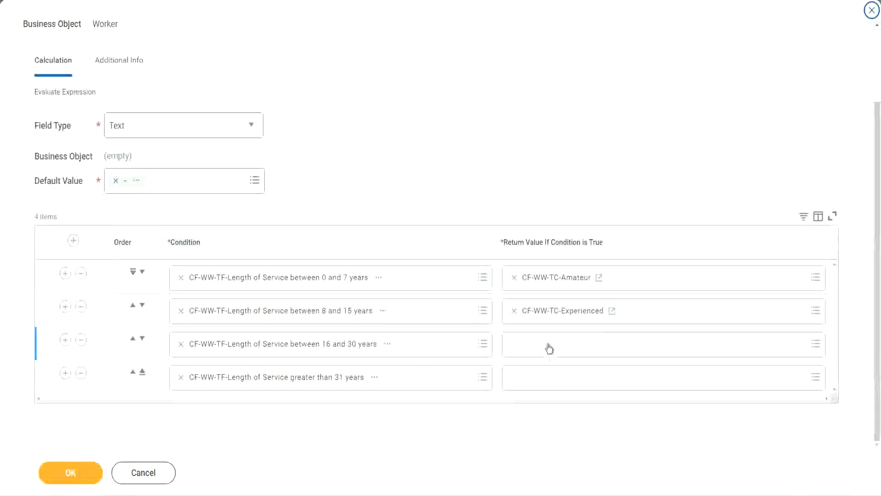
- Start a new calculated field for row 3's return value named CF-WW-TC-Senior on Global
{"action": "left_click", "coordinate": [549, 348]}
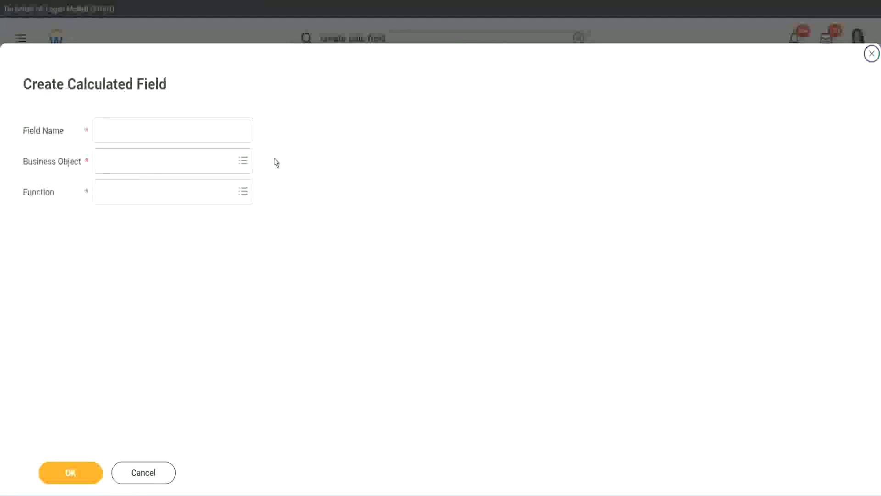
{"action": "left_click", "coordinate": [187, 130]}
{"action": "type", "text": "CF-WW-TC-Amateur"}
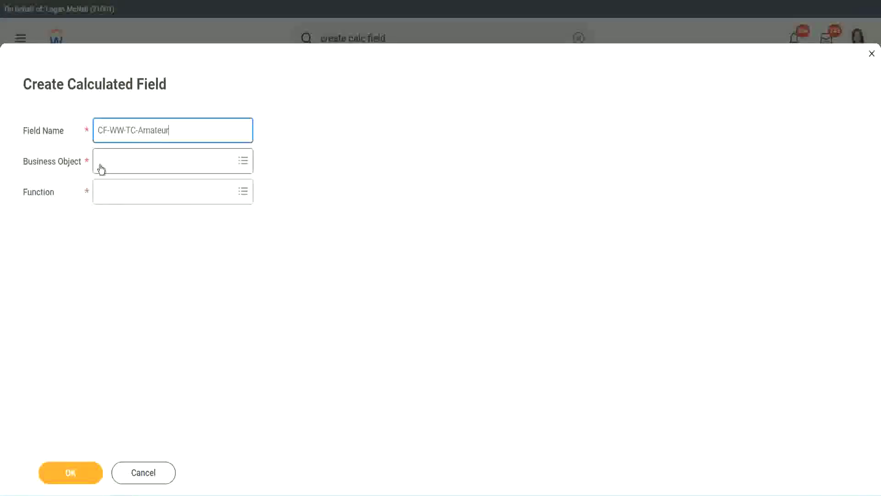
{"action": "left_click", "coordinate": [101, 162]}
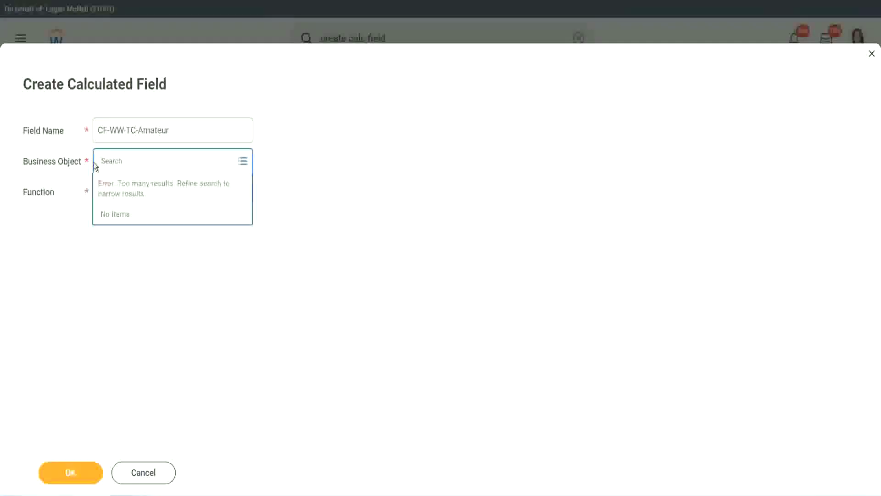
{"action": "type", "text": "global"}
{"action": "key", "text": "Return"}
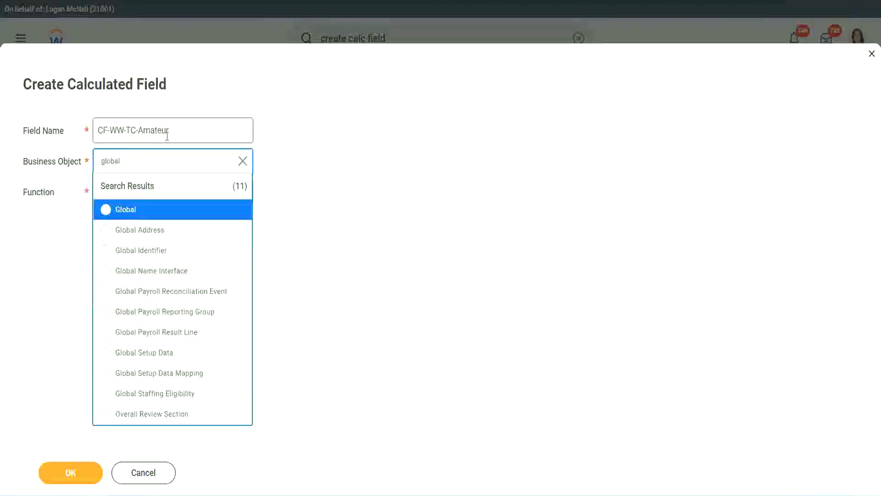
{"action": "left_click", "coordinate": [127, 210]}
{"action": "double_click", "coordinate": [155, 130]}
{"action": "type", "text": "Senior"}
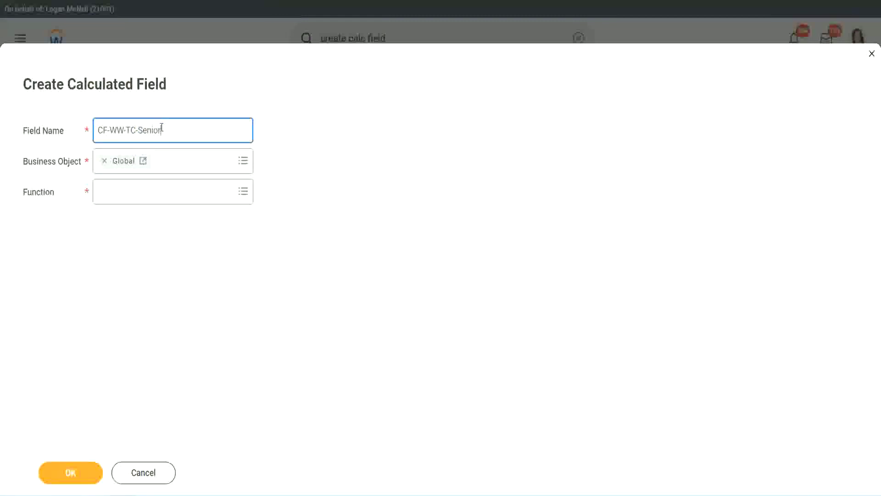
- Make it a Text Constant with value Senior and save it
{"action": "left_click", "coordinate": [140, 201]}
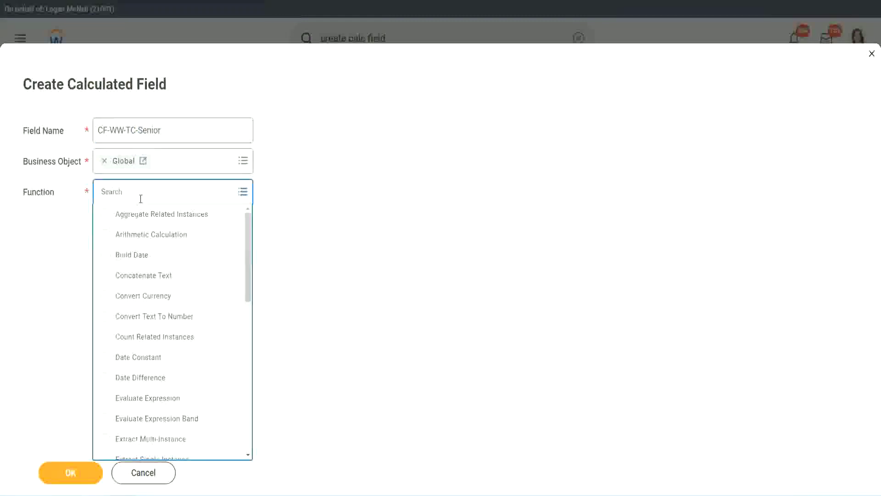
{"action": "type", "text": "tc"}
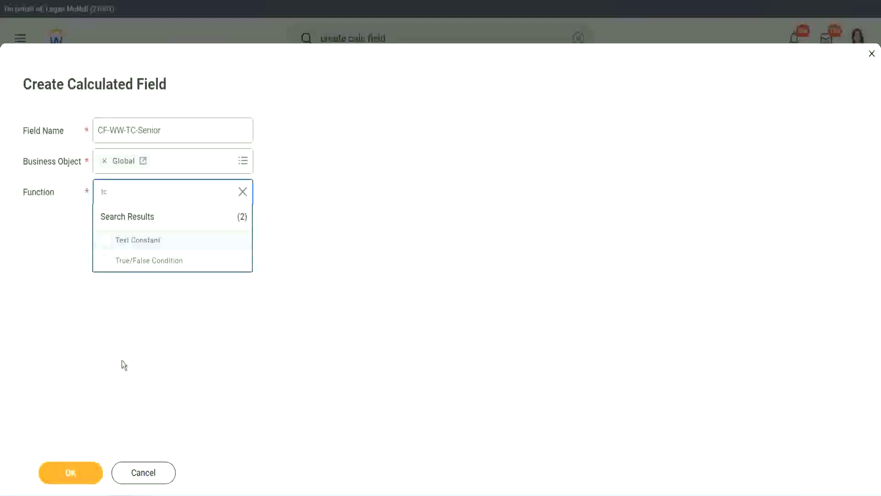
{"action": "key", "text": "Return"}
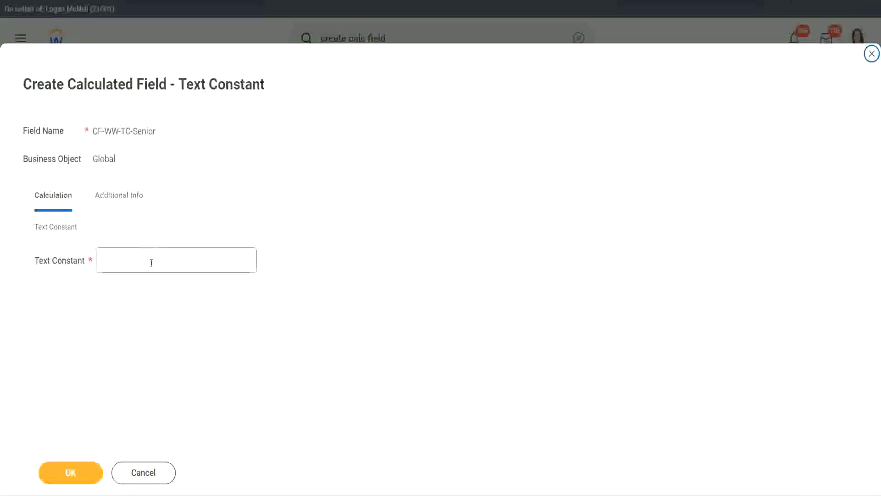
{"action": "left_click", "coordinate": [151, 261]}
{"action": "type", "text": "Senior"}
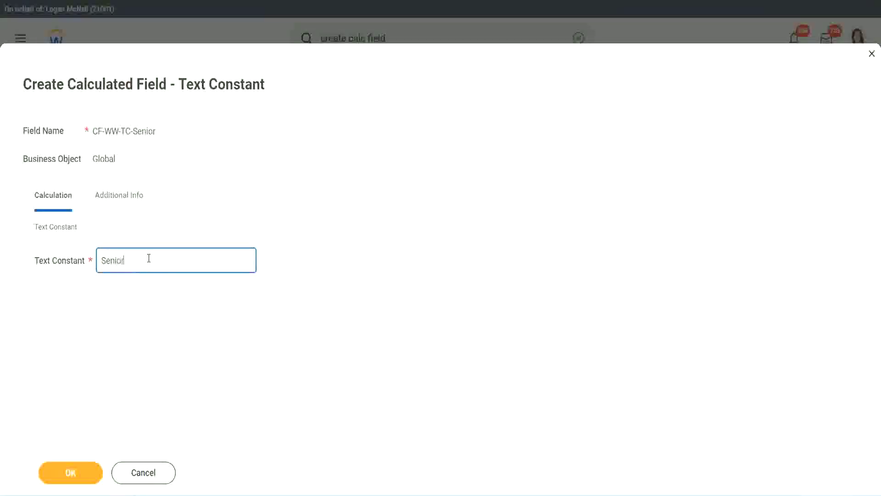
{"action": "left_click", "coordinate": [90, 476]}
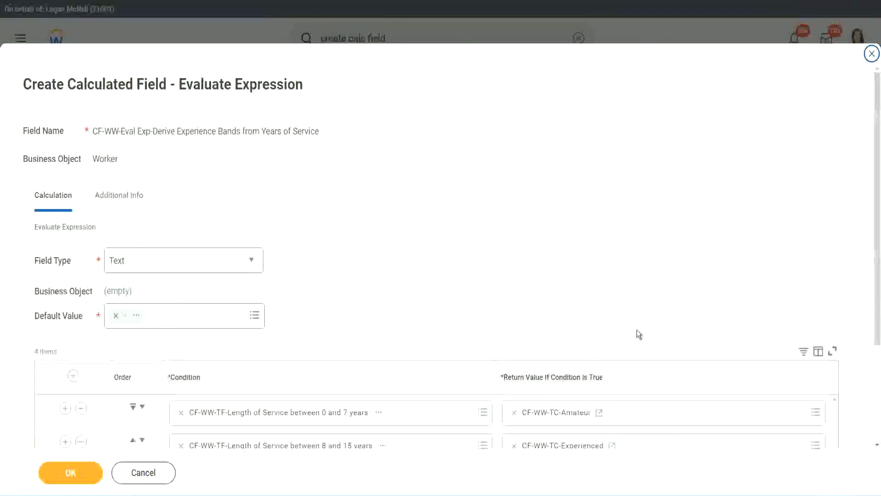
{"action": "scroll", "coordinate": [635, 334], "scroll_direction": "down", "scroll_amount": 3}
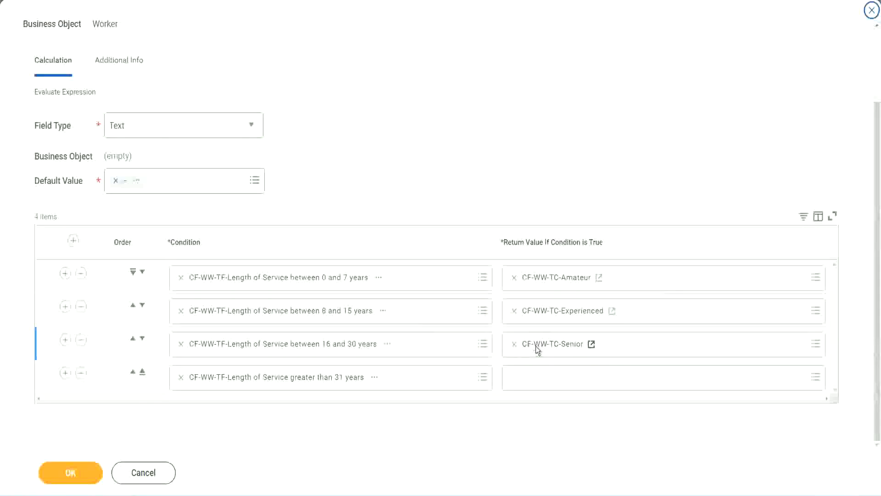
- Copy the Senior field name and start row 4's new calculated field named CF-WW-TC-Legend
{"action": "right_click", "coordinate": [538, 349]}
{"action": "left_click", "coordinate": [559, 394]}
{"action": "left_click", "coordinate": [535, 379]}
{"action": "left_click", "coordinate": [546, 357]}
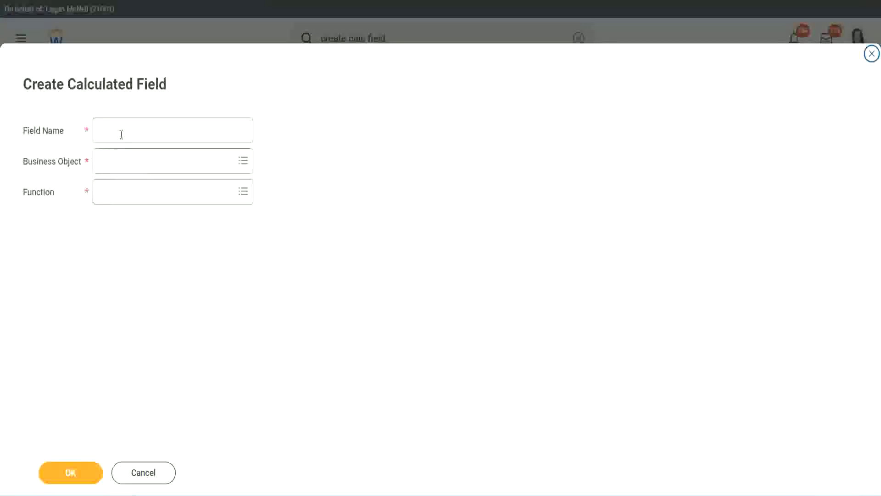
{"action": "left_click", "coordinate": [121, 134]}
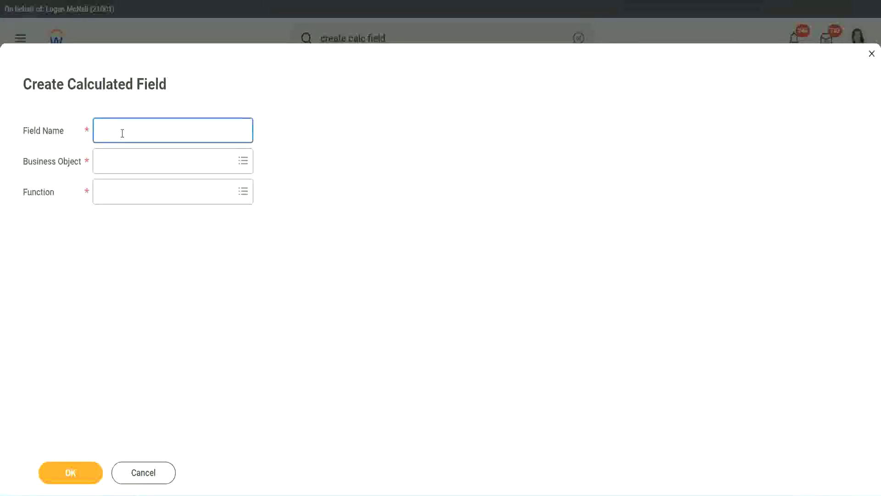
{"action": "key", "text": "ctrl+v"}
{"action": "key", "text": "ctrl+shift+Left"}
{"action": "type", "text": "Legend"}
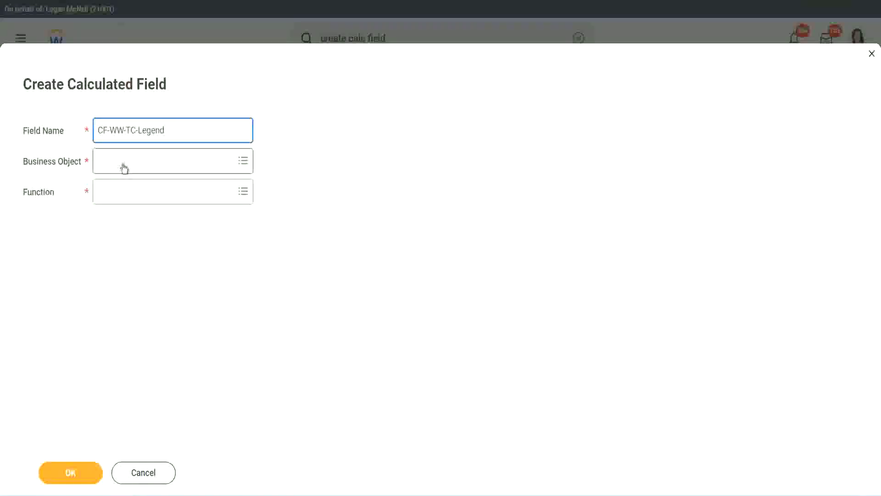
- Set its business object to Global, function to Text Constant, value Legend, and save
{"action": "left_click", "coordinate": [124, 168]}
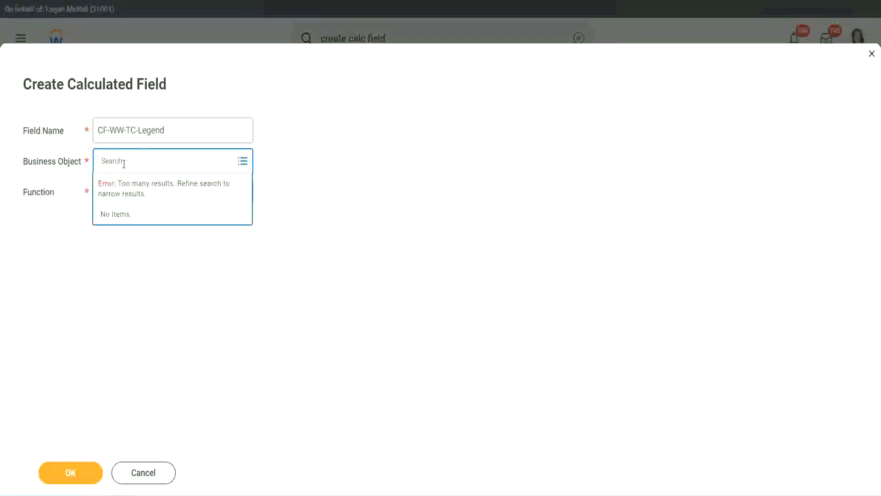
{"action": "type", "text": "Global"}
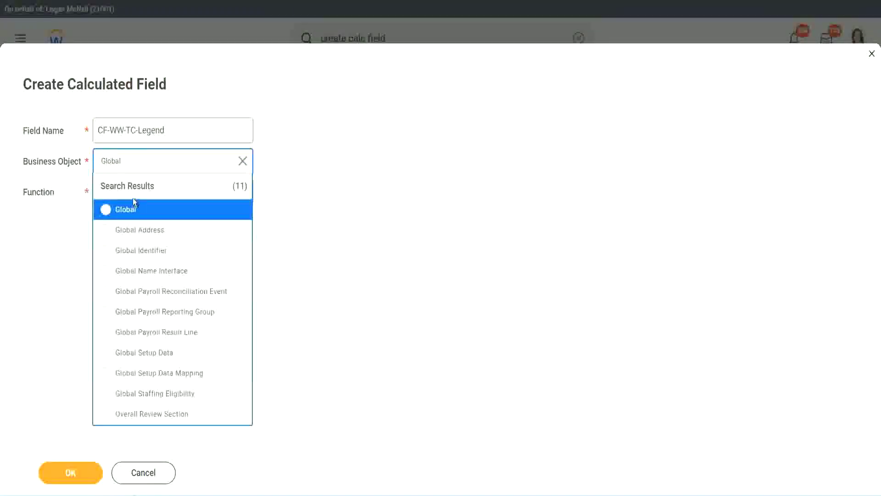
{"action": "left_click", "coordinate": [130, 206]}
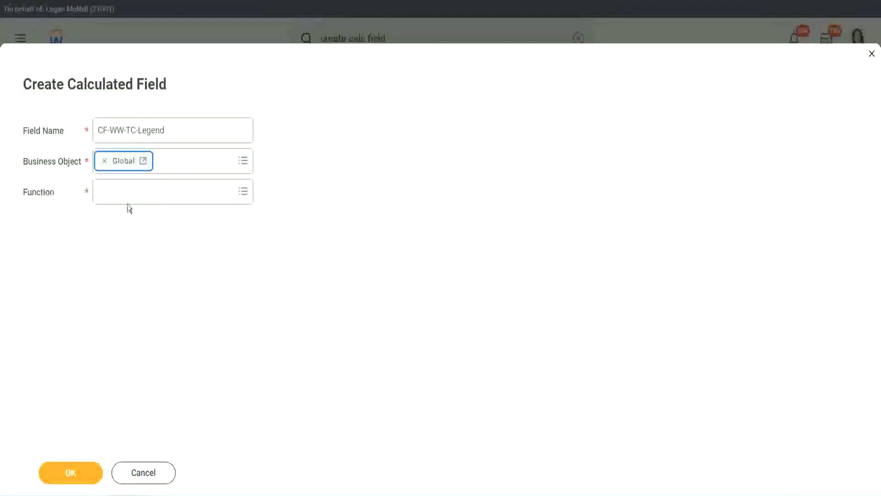
{"action": "left_click", "coordinate": [127, 189]}
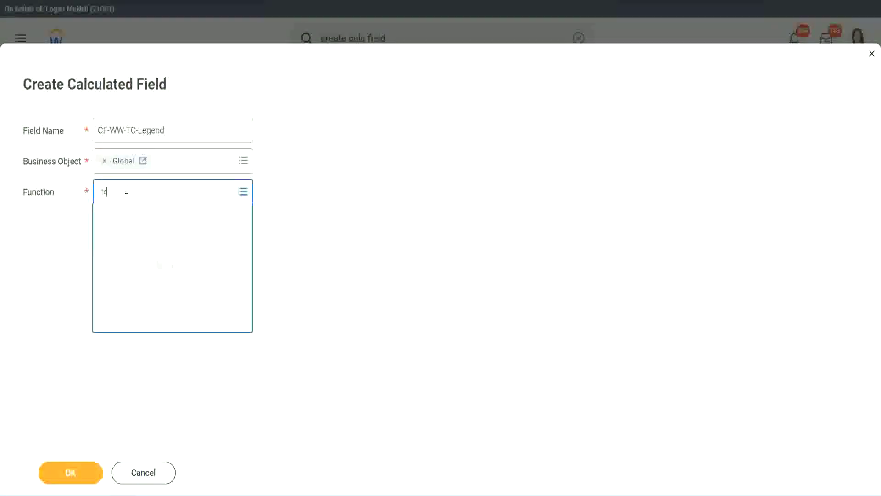
{"action": "key", "text": "Return"}
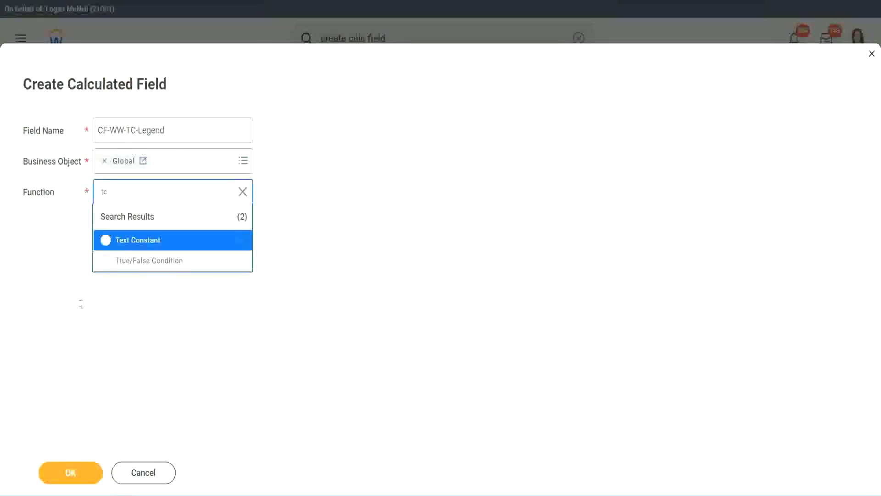
{"action": "left_click", "coordinate": [158, 245]}
{"action": "left_click", "coordinate": [75, 454]}
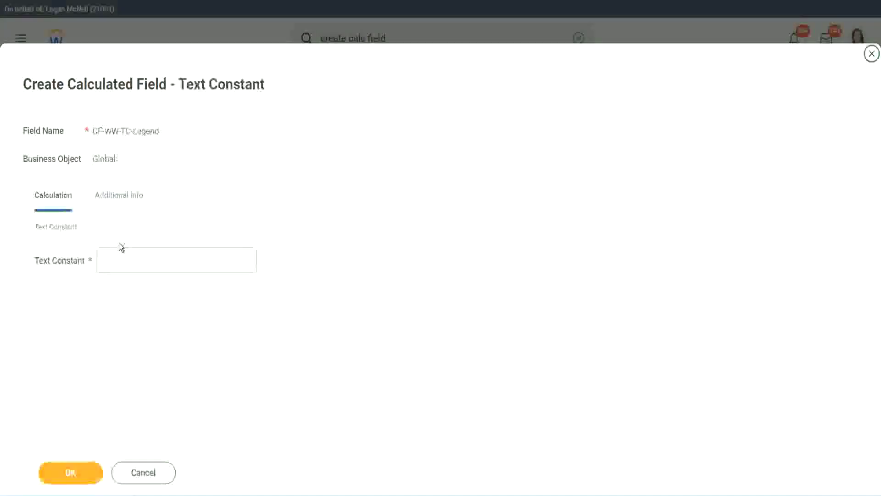
{"action": "left_click", "coordinate": [114, 261]}
{"action": "type", "text": "Legend"}
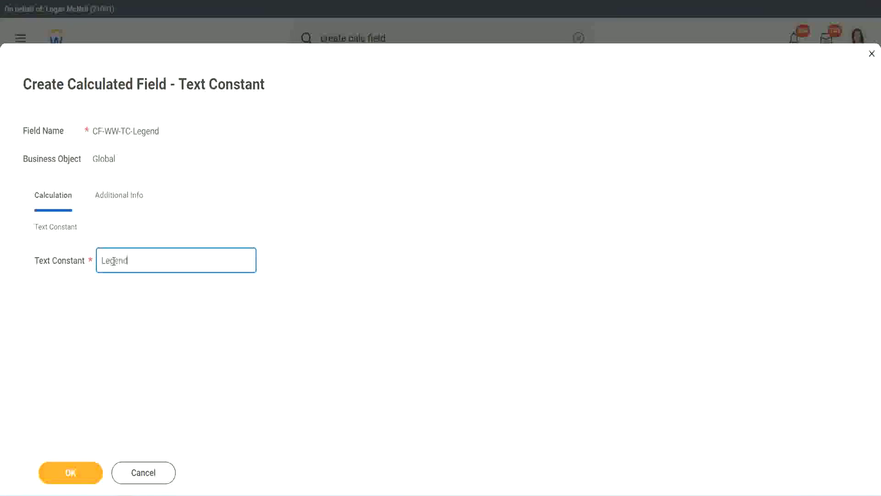
{"action": "left_click", "coordinate": [83, 472]}
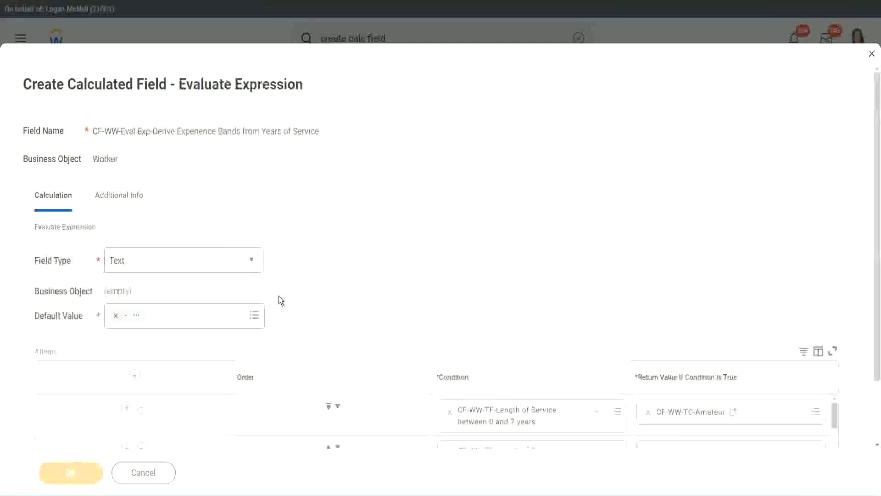
{"action": "scroll", "coordinate": [466, 244], "scroll_direction": "down", "scroll_amount": 3}
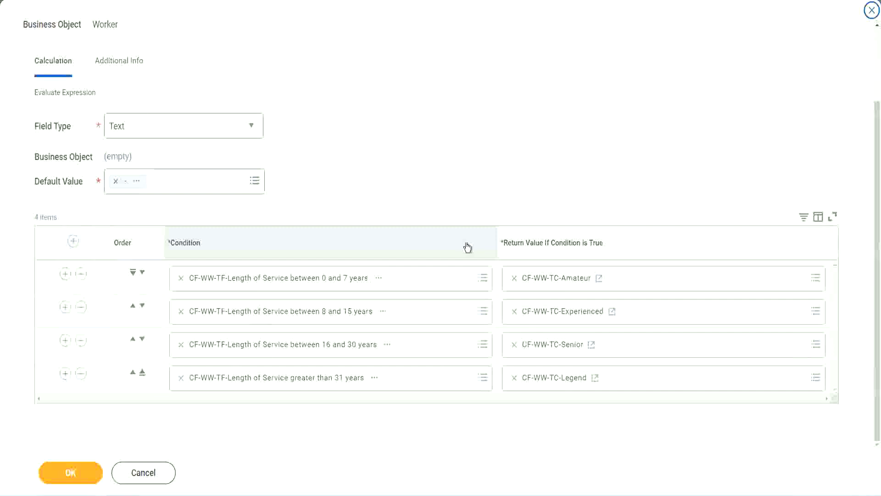
{"action": "scroll", "coordinate": [373, 185], "scroll_direction": "up", "scroll_amount": 2}
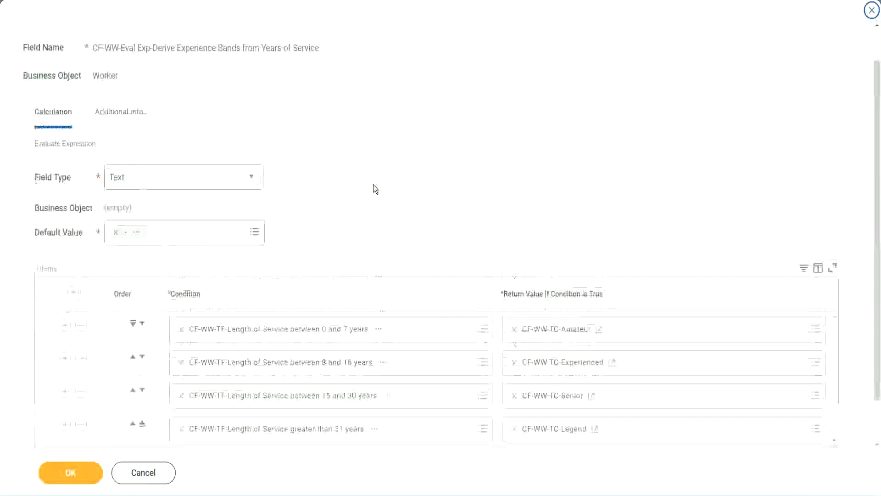
{"action": "scroll", "coordinate": [373, 180], "scroll_direction": "up", "scroll_amount": 2}
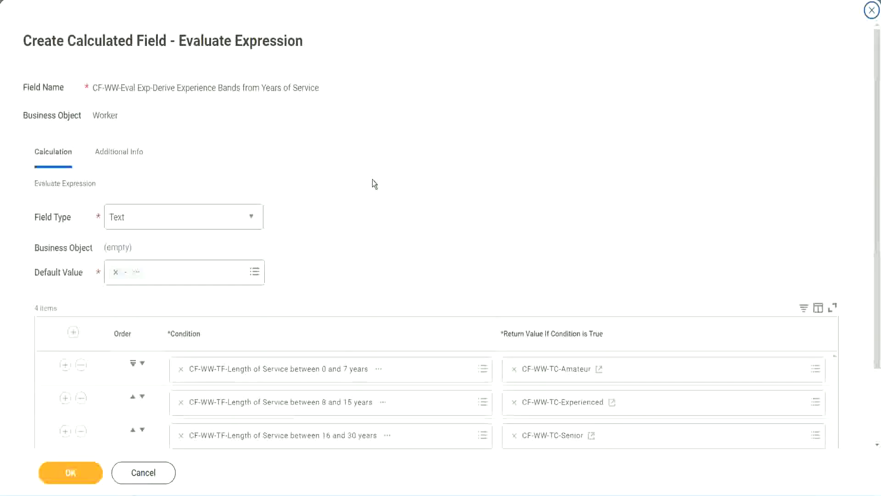
{"action": "scroll", "coordinate": [373, 180], "scroll_direction": "down", "scroll_amount": 4}
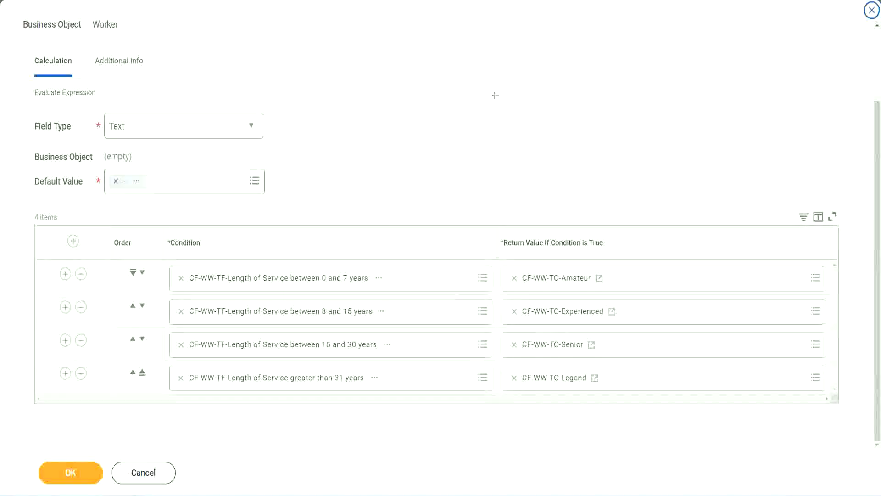
{"action": "left_click_drag", "start_coordinate": [564, 130], "coordinate": [571, 217]}
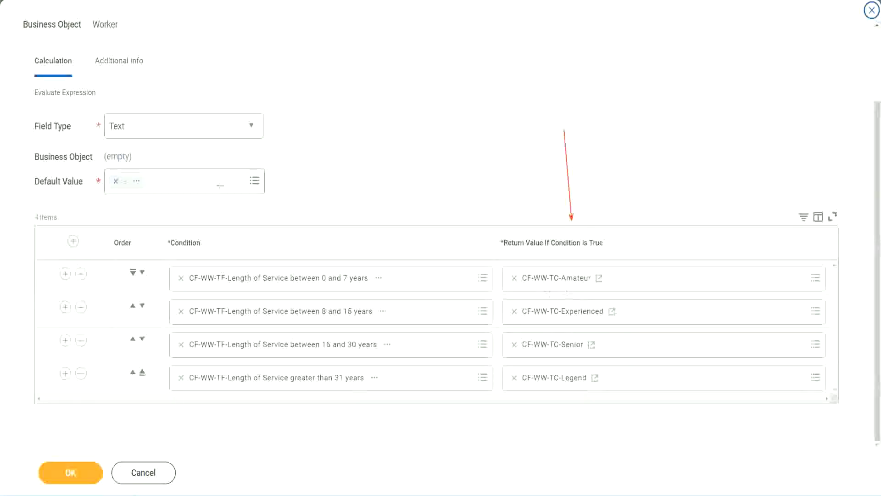
{"action": "left_click_drag", "start_coordinate": [110, 79], "coordinate": [113, 111]}
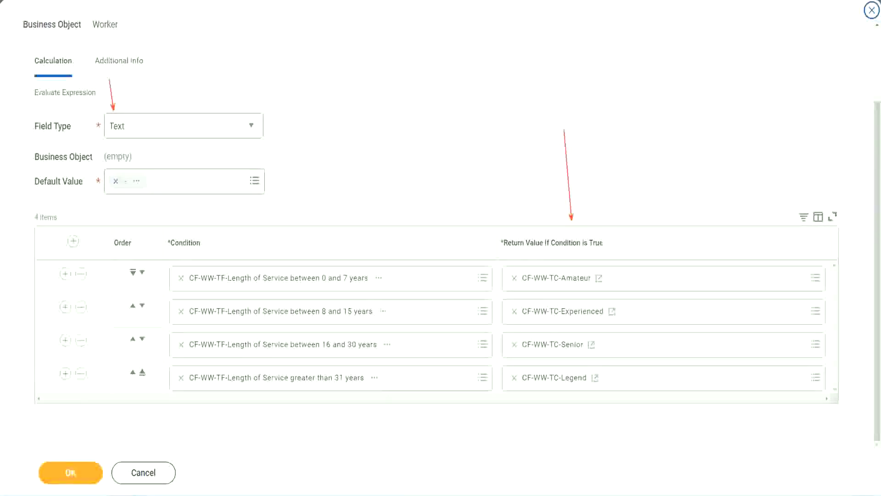
- Save the Experience Bands calculated field, copy its name, and close the confirmation with Done
{"action": "left_click", "coordinate": [76, 472]}
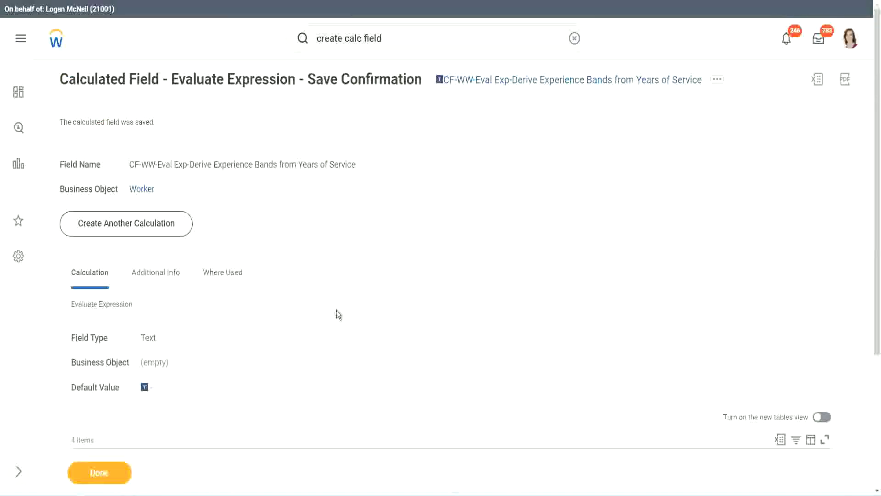
{"action": "scroll", "coordinate": [337, 310], "scroll_direction": "down", "scroll_amount": 4}
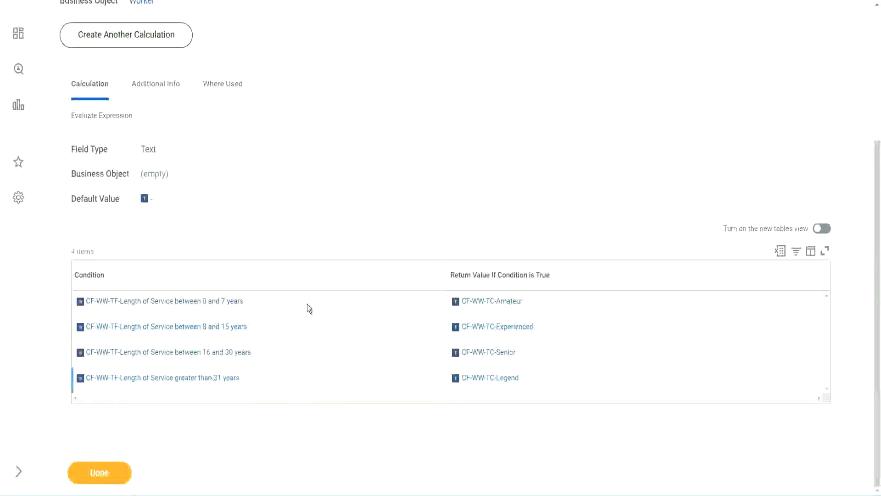
{"action": "scroll", "coordinate": [232, 284], "scroll_direction": "up", "scroll_amount": 4}
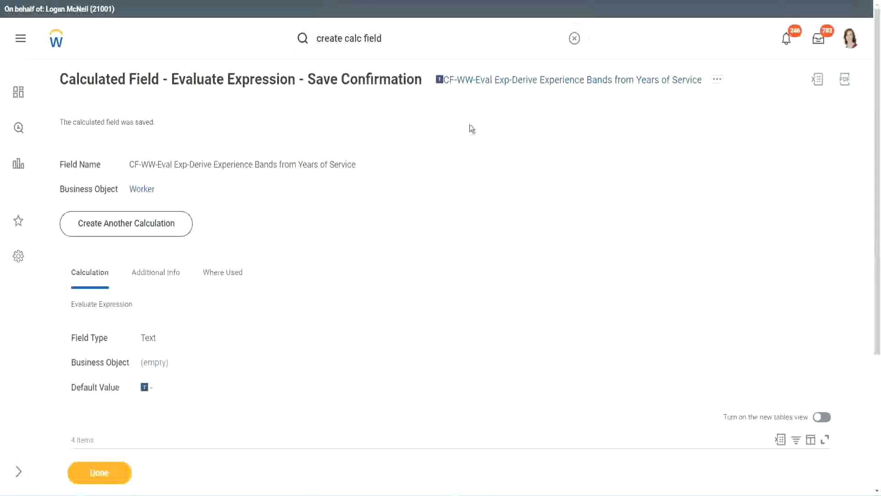
{"action": "right_click", "coordinate": [518, 87]}
{"action": "left_click", "coordinate": [542, 144]}
{"action": "left_click", "coordinate": [98, 473]}
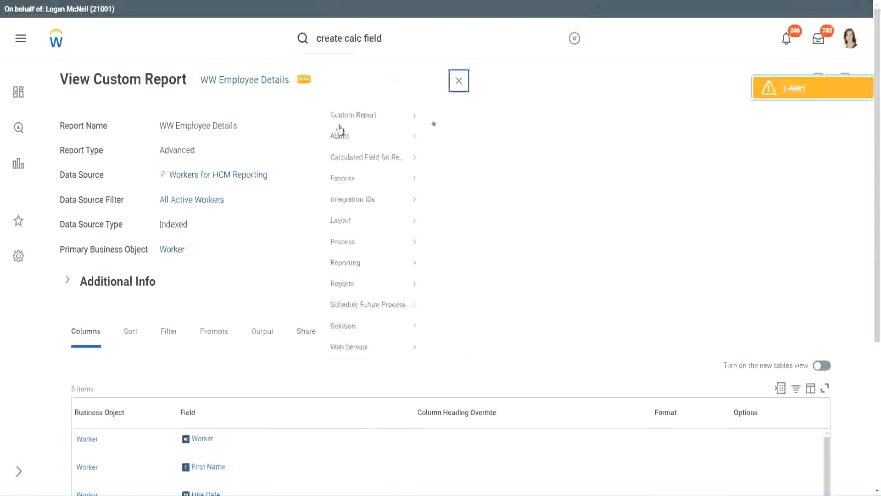
- Edit WW Employee Details: add a blank last column row and delete the Years of Service substring column
{"action": "mouse_move", "coordinate": [360, 131]}
{"action": "left_click", "coordinate": [448, 133]}
{"action": "scroll", "coordinate": [321, 199], "scroll_direction": "down", "scroll_amount": 5}
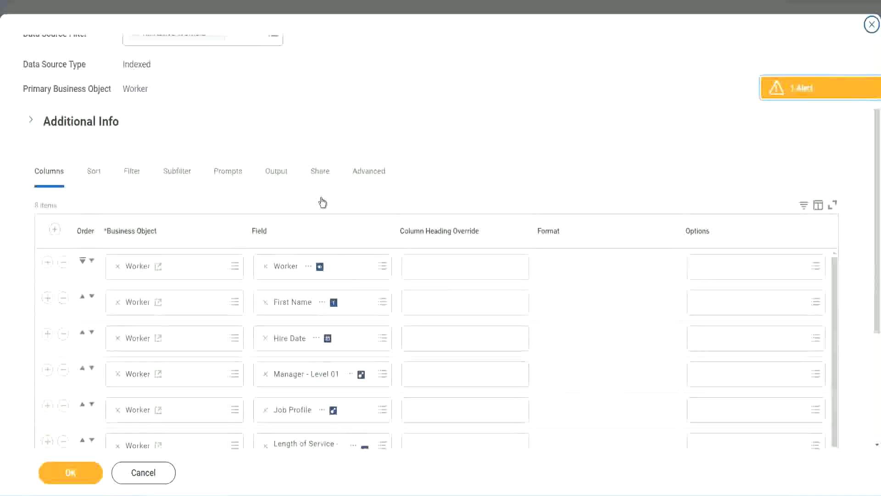
{"action": "scroll", "coordinate": [322, 203], "scroll_direction": "down", "scroll_amount": 2}
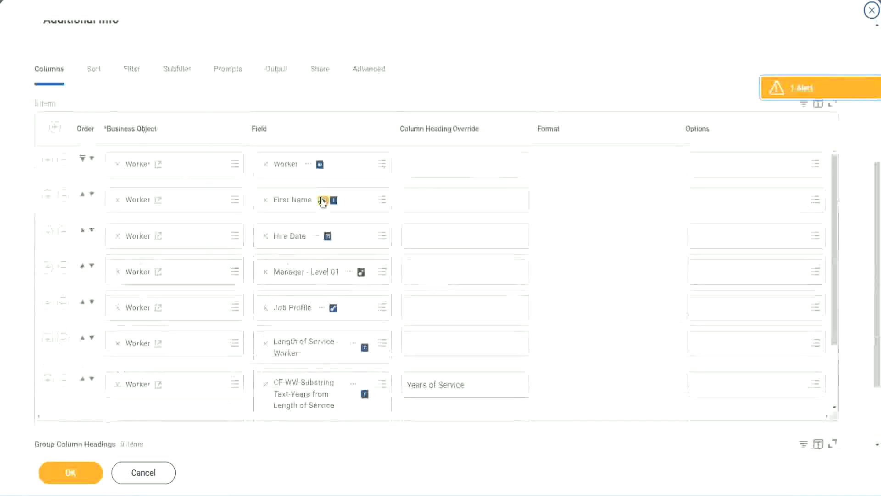
{"action": "left_click", "coordinate": [47, 381]}
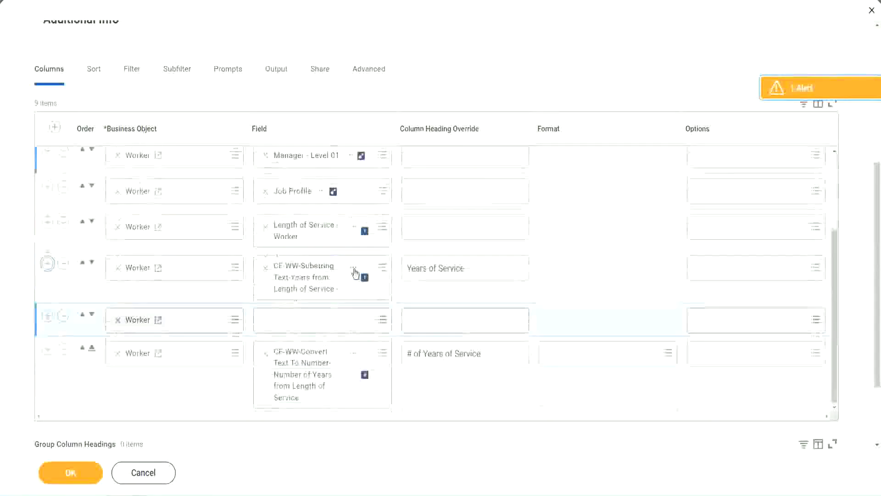
{"action": "scroll", "coordinate": [242, 355], "scroll_direction": "down", "scroll_amount": 2}
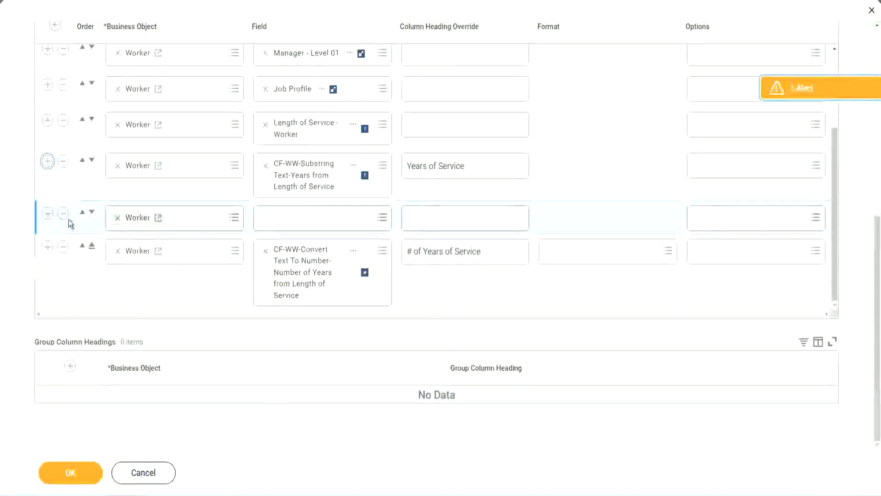
{"action": "left_click", "coordinate": [92, 215]}
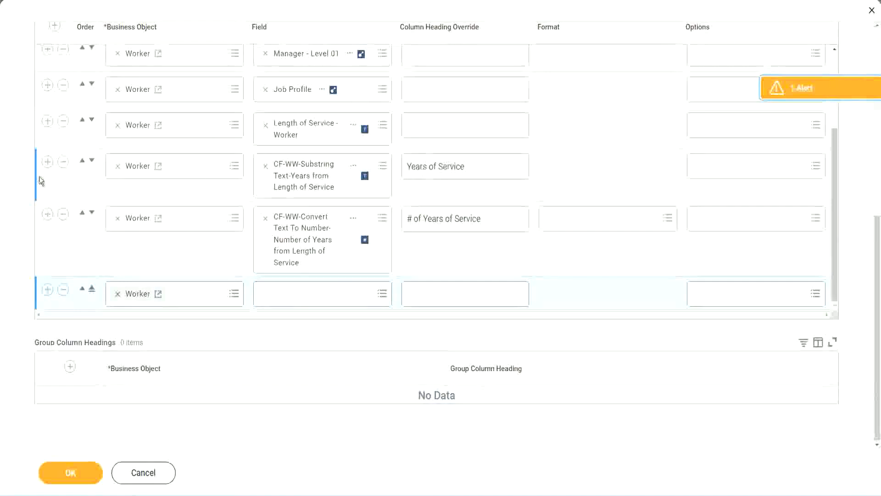
{"action": "left_click", "coordinate": [64, 163]}
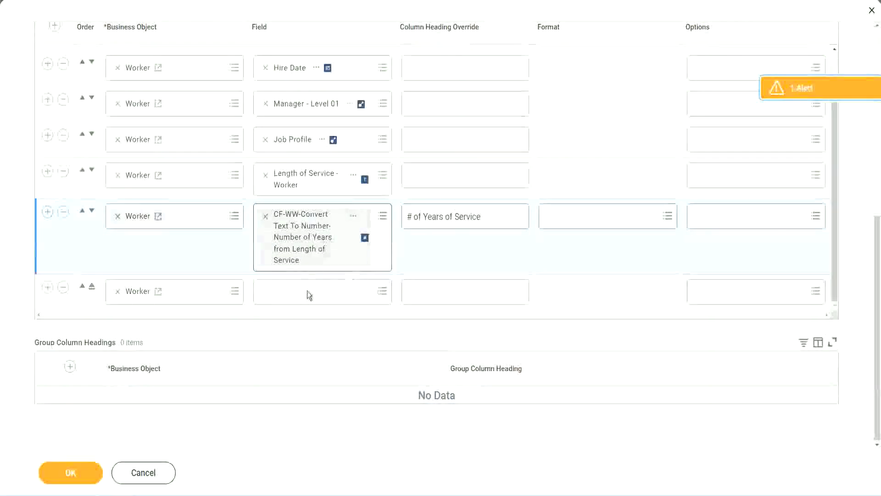
- Add the pasted experience-bands calculated field as the last column, headed 'Experience Bands', and save
{"action": "left_click", "coordinate": [288, 290]}
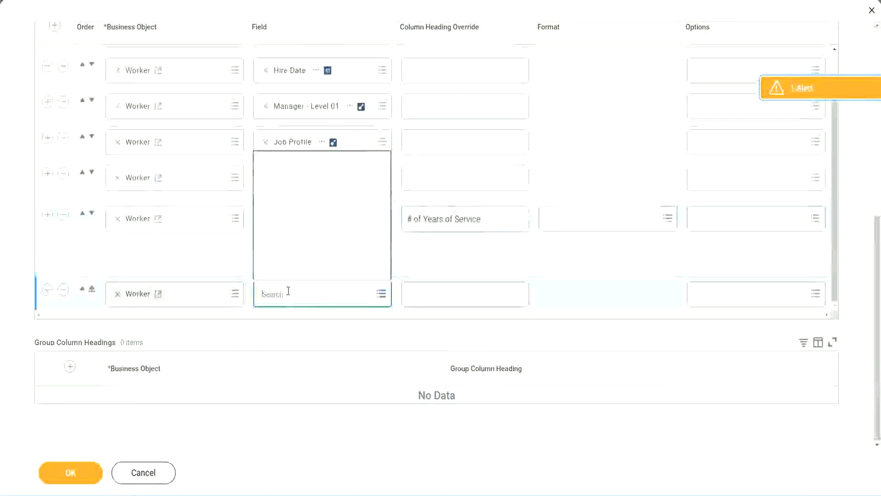
{"action": "key", "text": "ctrl+v"}
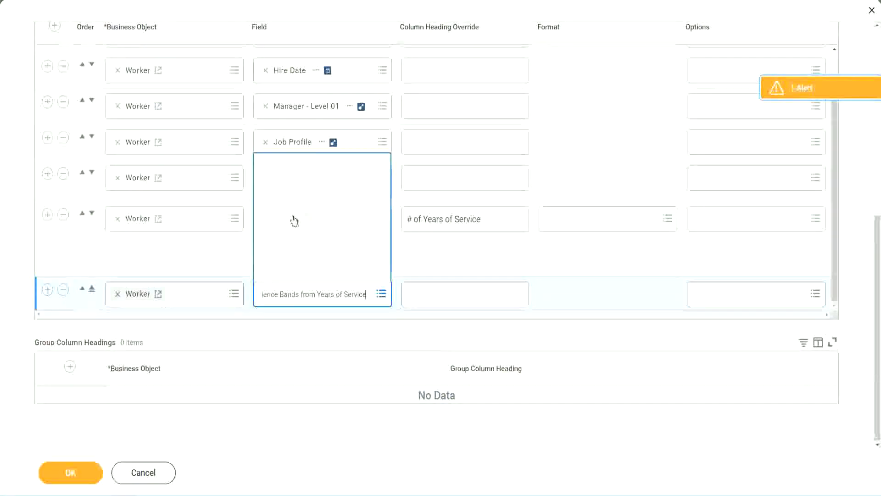
{"action": "left_click", "coordinate": [448, 263]}
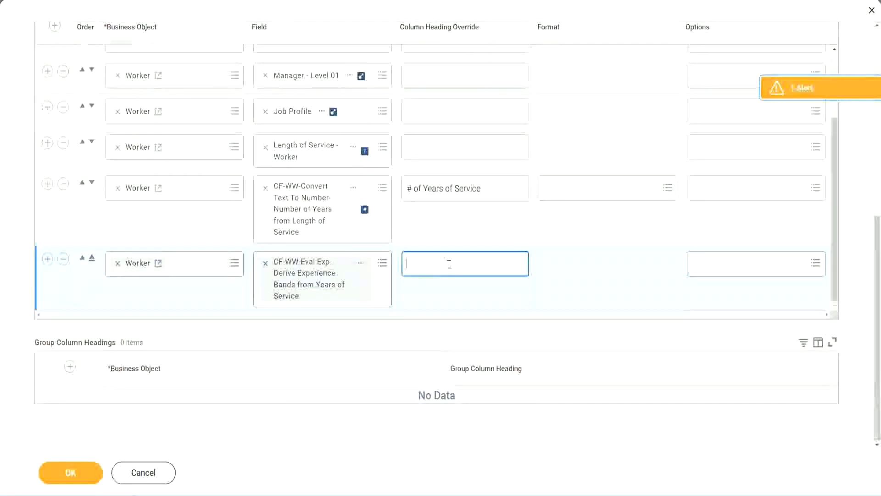
{"action": "type", "text": "Experience B"}
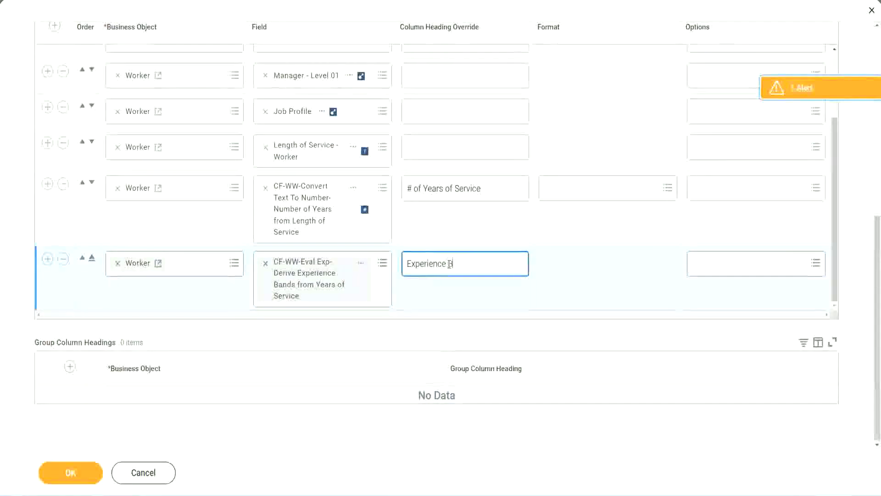
{"action": "type", "text": "ands"}
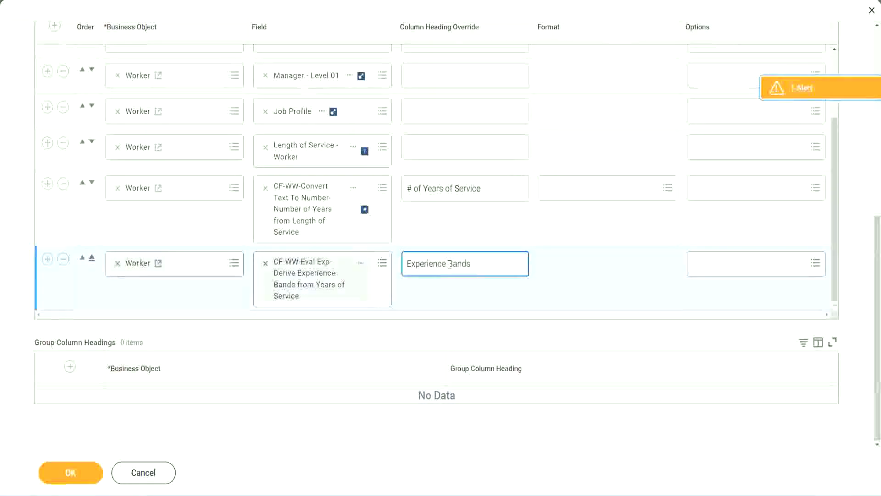
{"action": "left_click", "coordinate": [85, 475]}
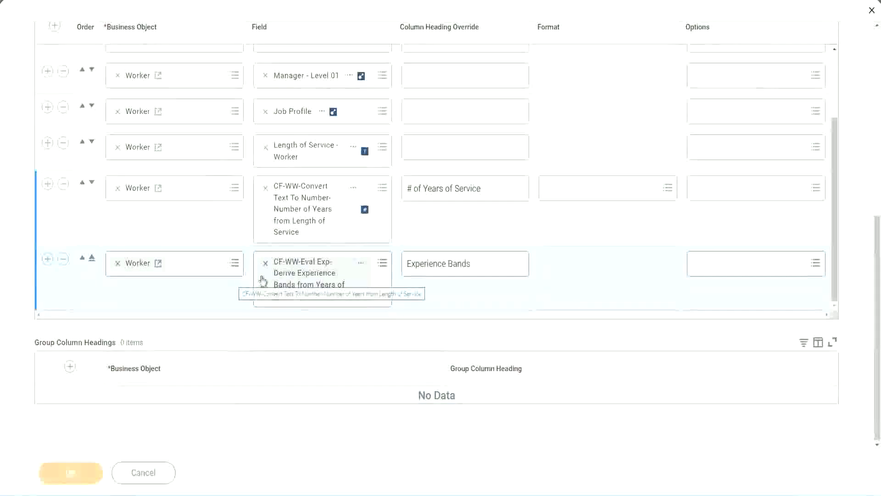
{"action": "scroll", "coordinate": [275, 315], "scroll_direction": "down", "scroll_amount": 5}
- Run the report with blank prompts and confirm 22 years of service shows as Senior
{"action": "left_click", "coordinate": [102, 473]}
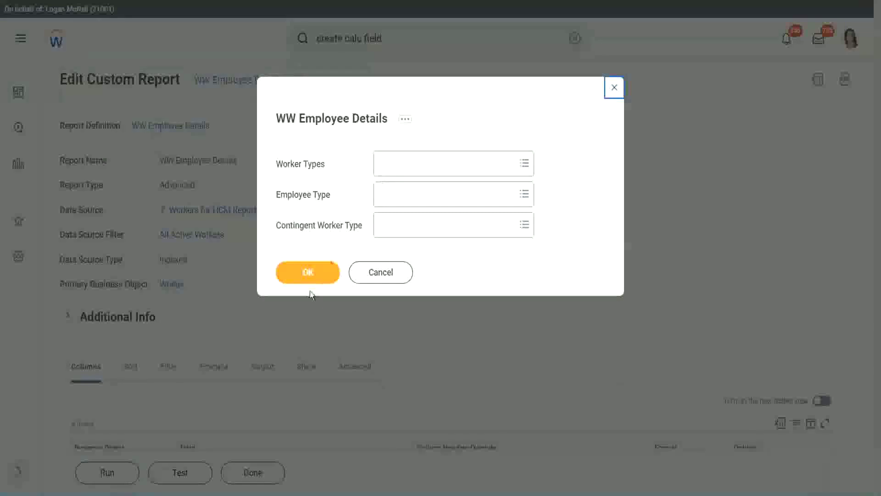
{"action": "left_click", "coordinate": [308, 278]}
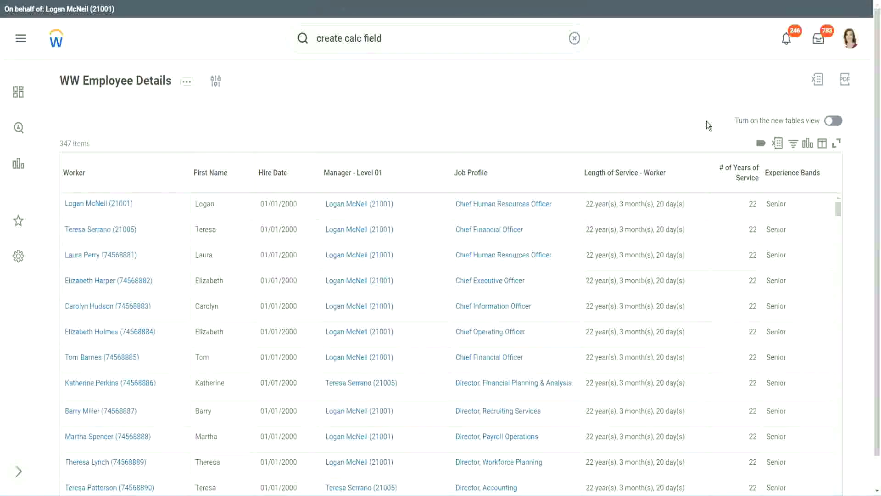
{"action": "scroll", "coordinate": [716, 131], "scroll_direction": "down", "scroll_amount": 1}
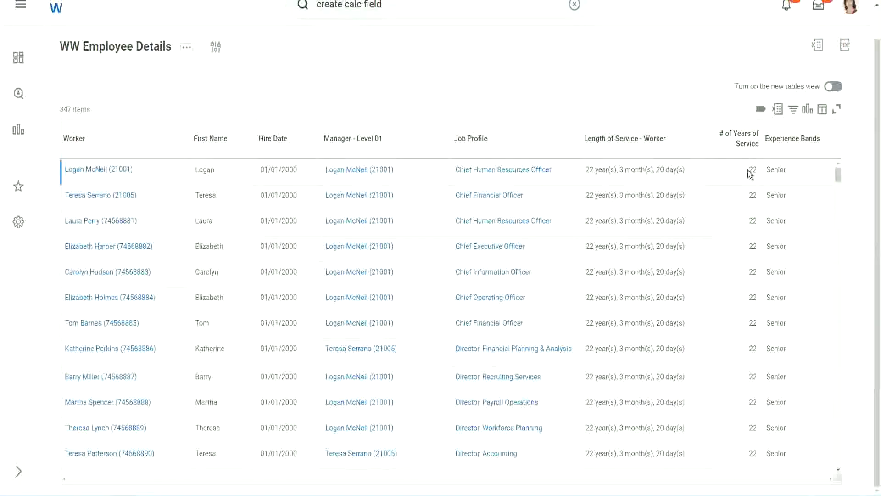
{"action": "left_click_drag", "start_coordinate": [750, 173], "coordinate": [756, 171]}
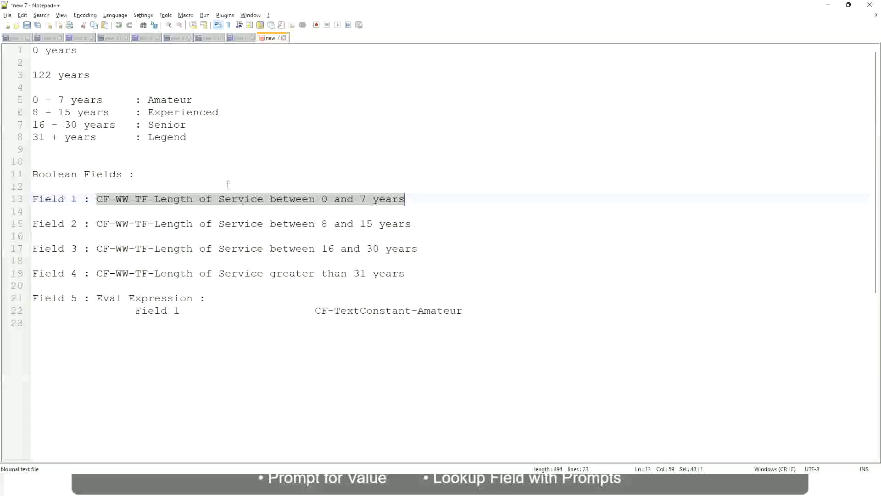
{"action": "left_click", "coordinate": [31, 161]}
{"action": "left_click", "coordinate": [153, 124]}
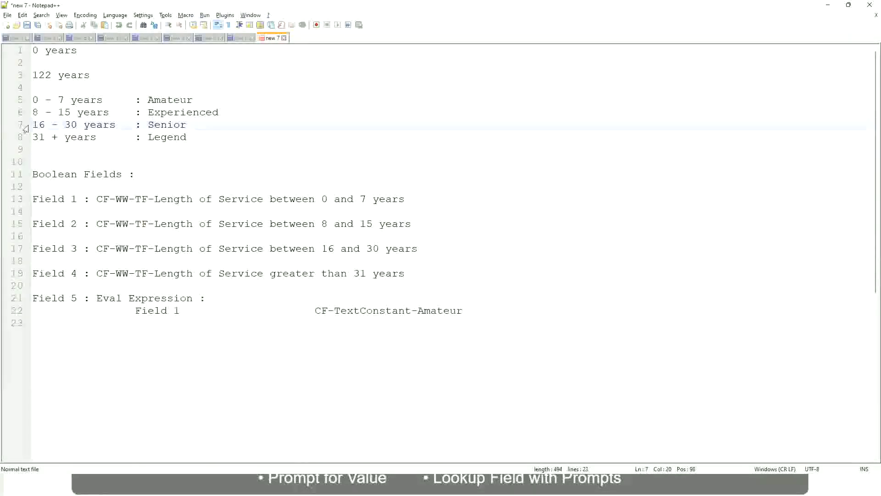
{"action": "left_click_drag", "start_coordinate": [32, 124], "coordinate": [84, 125]}
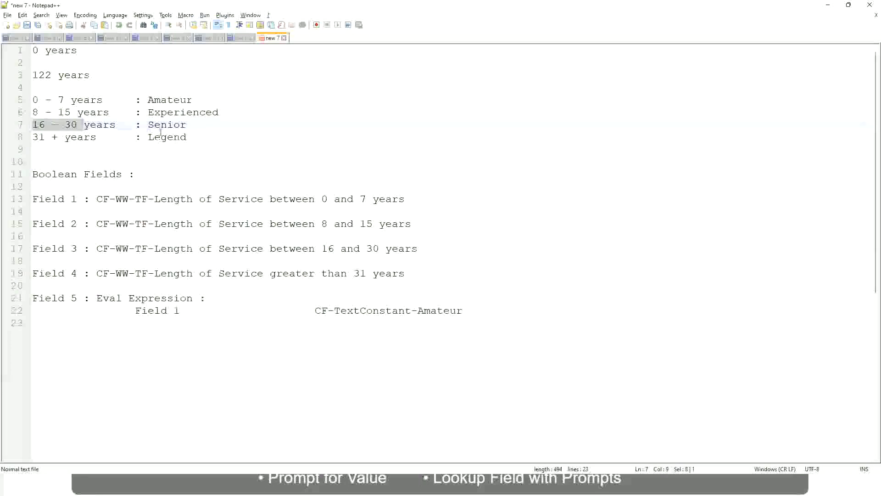
{"action": "double_click", "coordinate": [162, 125]}
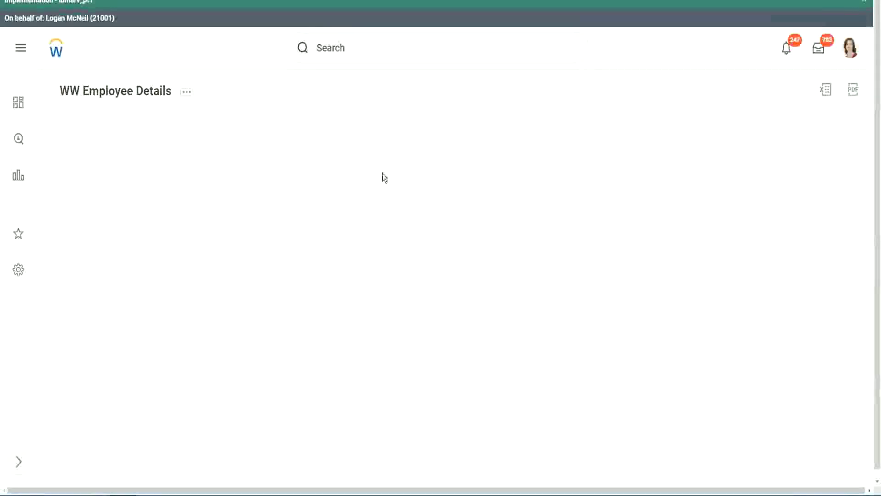
- Scroll down through the 347 report rows to review their Experience Bands values
{"action": "scroll", "coordinate": [755, 273], "scroll_direction": "down", "scroll_amount": 3}
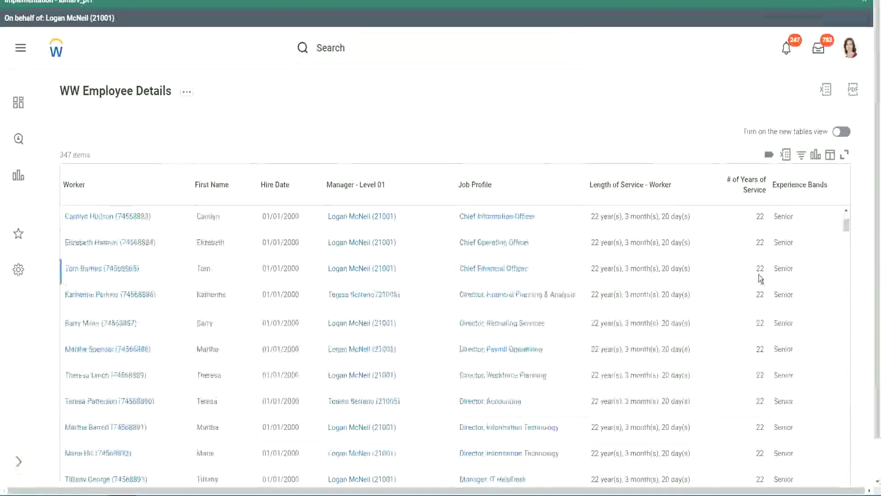
{"action": "scroll", "coordinate": [762, 280], "scroll_direction": "down", "scroll_amount": 5}
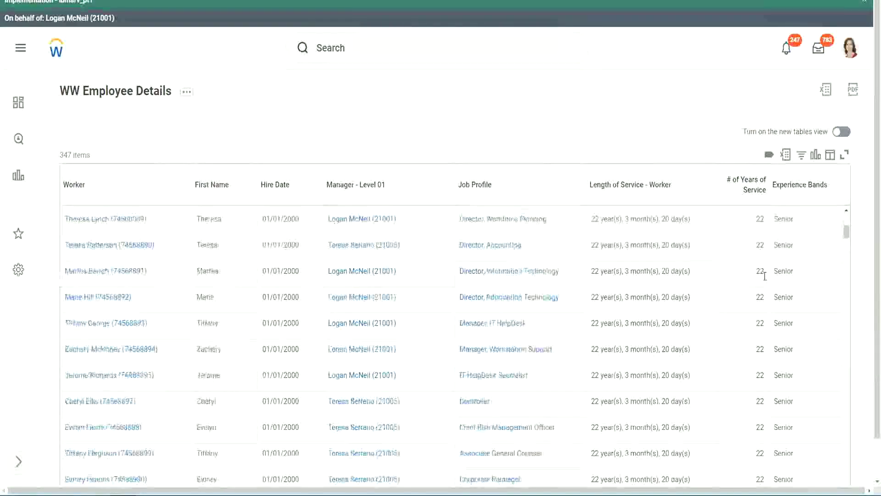
{"action": "scroll", "coordinate": [767, 294], "scroll_direction": "down", "scroll_amount": 5}
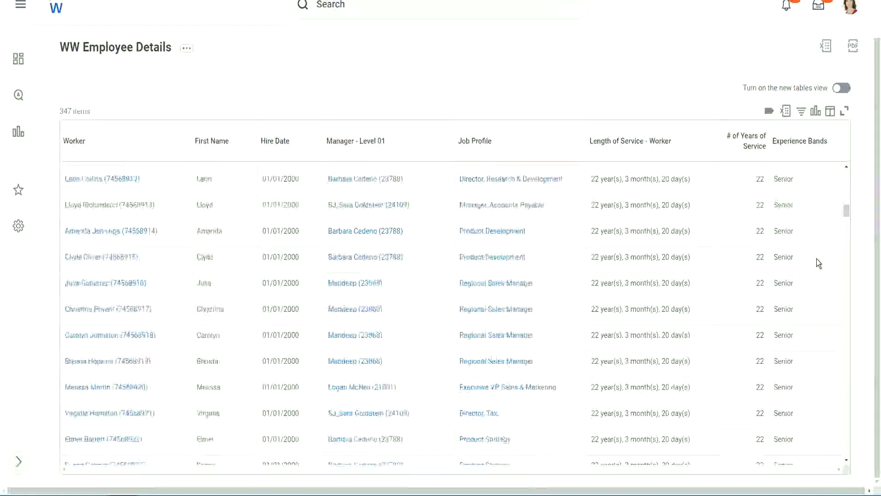
{"action": "scroll", "coordinate": [816, 260], "scroll_direction": "down", "scroll_amount": 4}
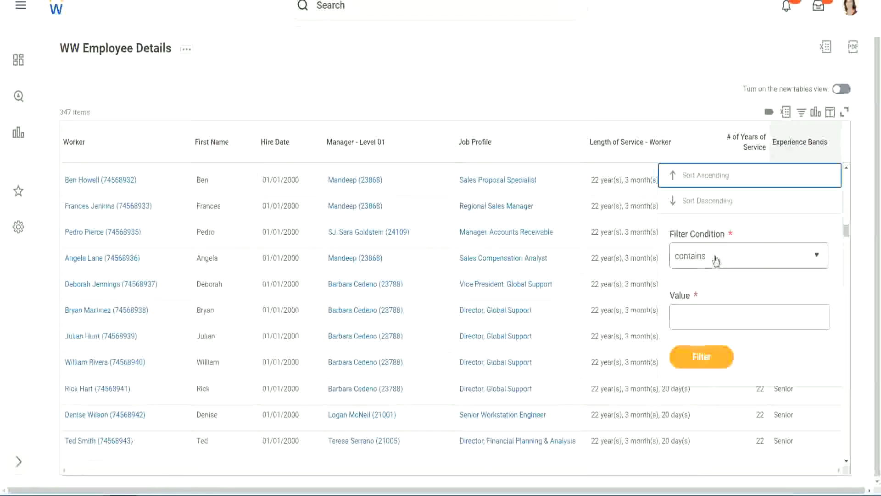
- Filter Experience Bands by Amateur, then replace the filter value with Legend
{"action": "left_click", "coordinate": [696, 316]}
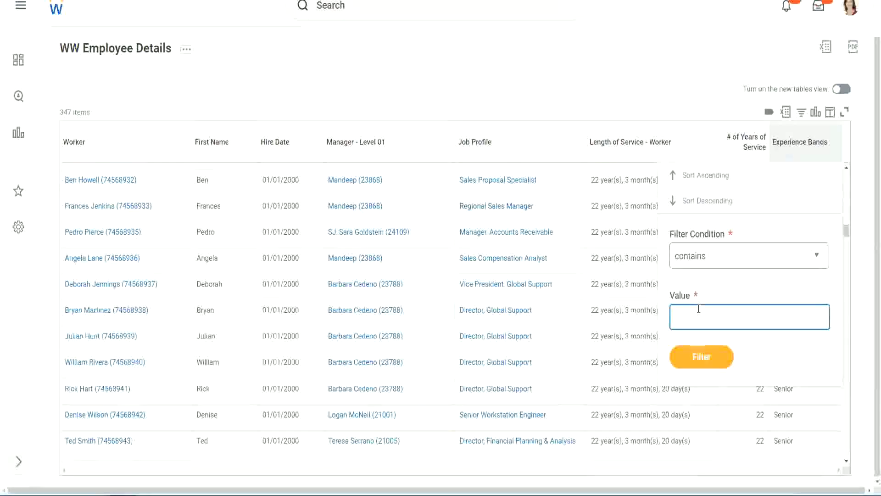
{"action": "type", "text": "Amateur"}
{"action": "left_click", "coordinate": [695, 358]}
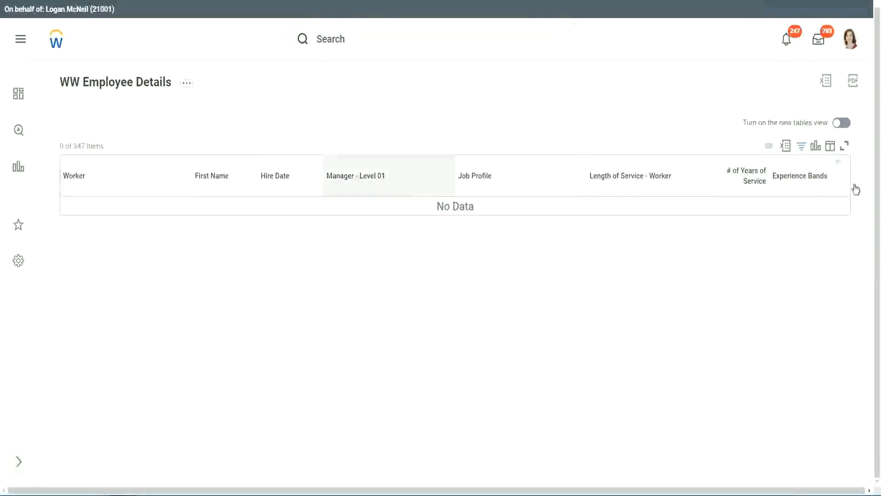
{"action": "left_click", "coordinate": [797, 180]}
{"action": "left_click", "coordinate": [732, 301]}
{"action": "key", "text": "ctrl+a"}
{"action": "type", "text": "Legend"}
{"action": "left_click", "coordinate": [701, 339]}
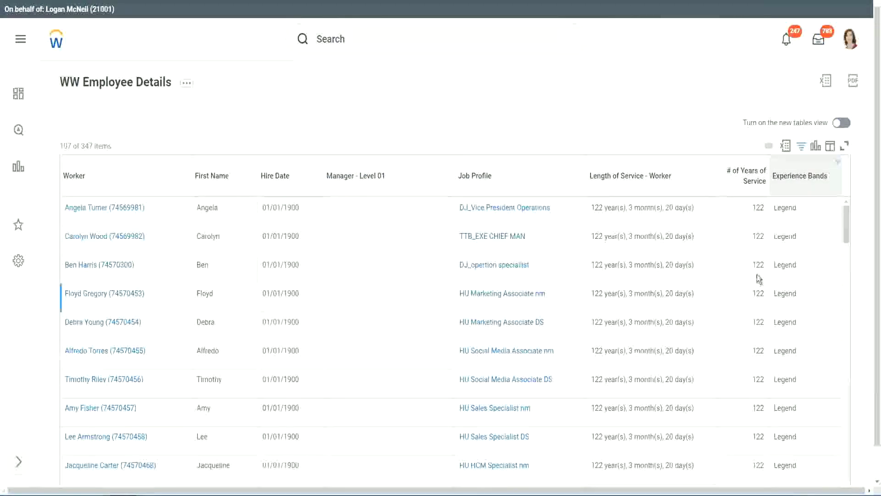
- Verify the Legend rows, highlighting a 1900 hire year and 102 and 122 years of service
{"action": "scroll", "coordinate": [756, 274], "scroll_direction": "down", "scroll_amount": 10}
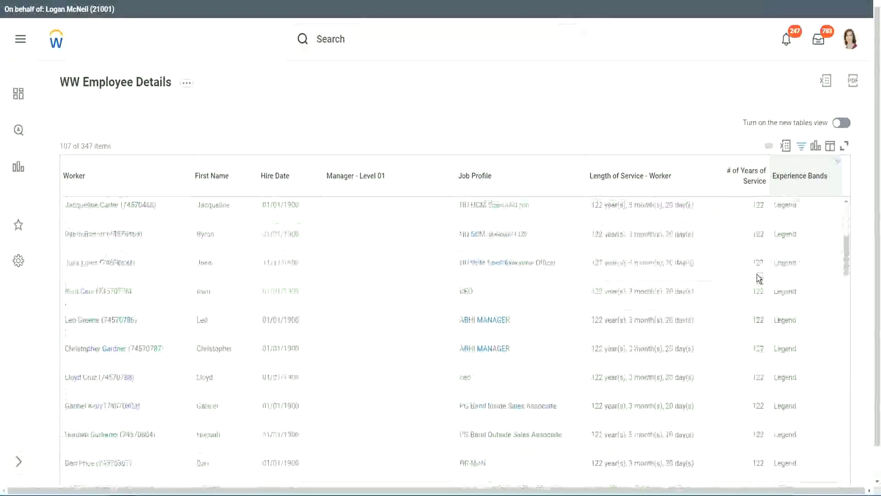
{"action": "scroll", "coordinate": [756, 274], "scroll_direction": "down", "scroll_amount": 3}
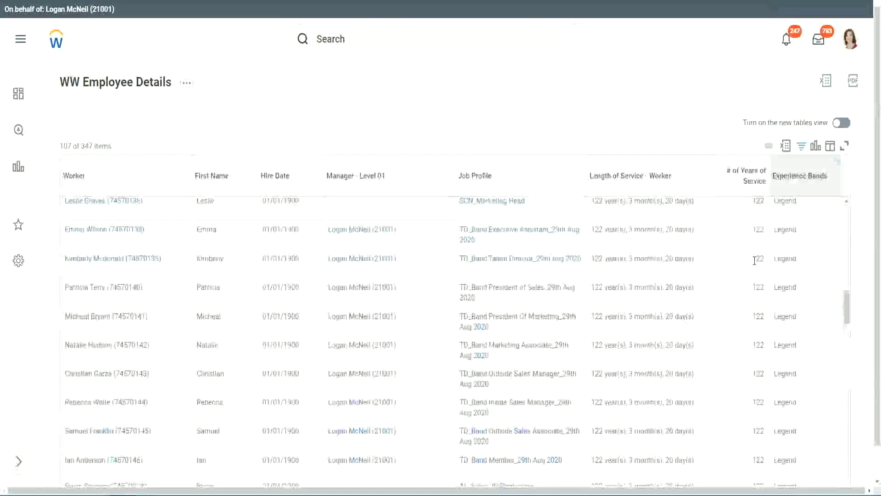
{"action": "scroll", "coordinate": [754, 260], "scroll_direction": "down", "scroll_amount": 15}
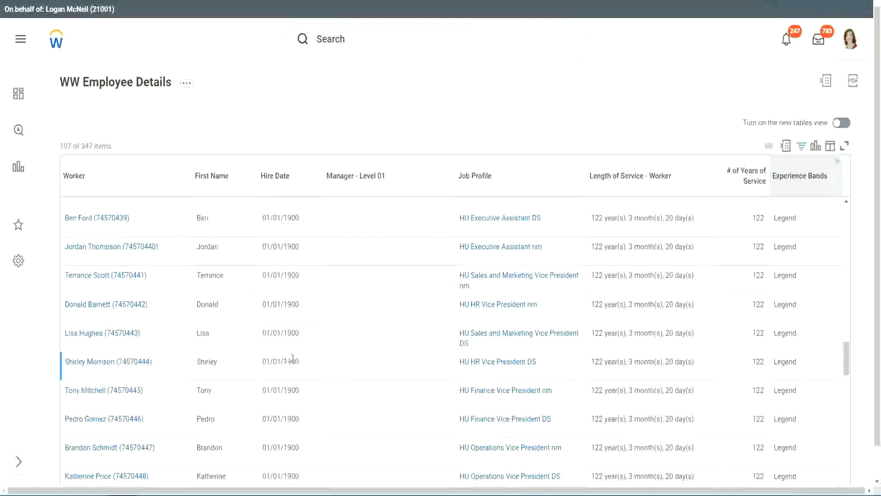
{"action": "double_click", "coordinate": [282, 362]}
{"action": "scroll", "coordinate": [749, 345], "scroll_direction": "down", "scroll_amount": 5}
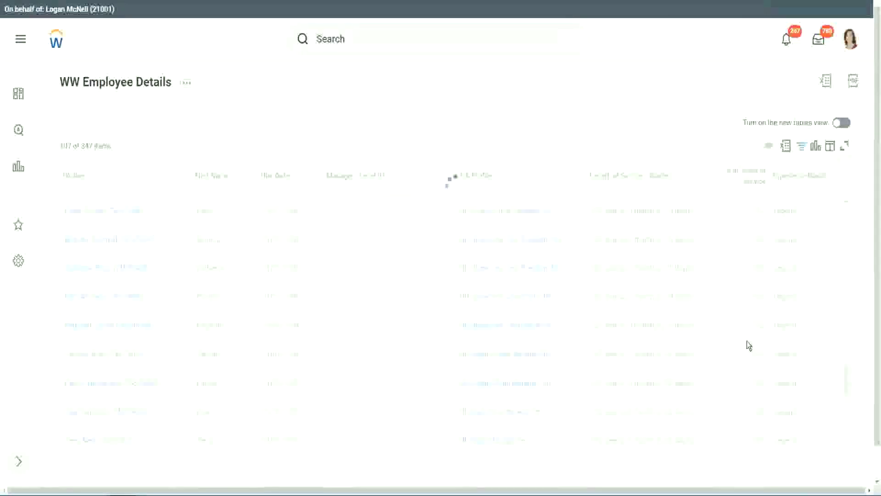
{"action": "scroll", "coordinate": [749, 345], "scroll_direction": "down", "scroll_amount": 10}
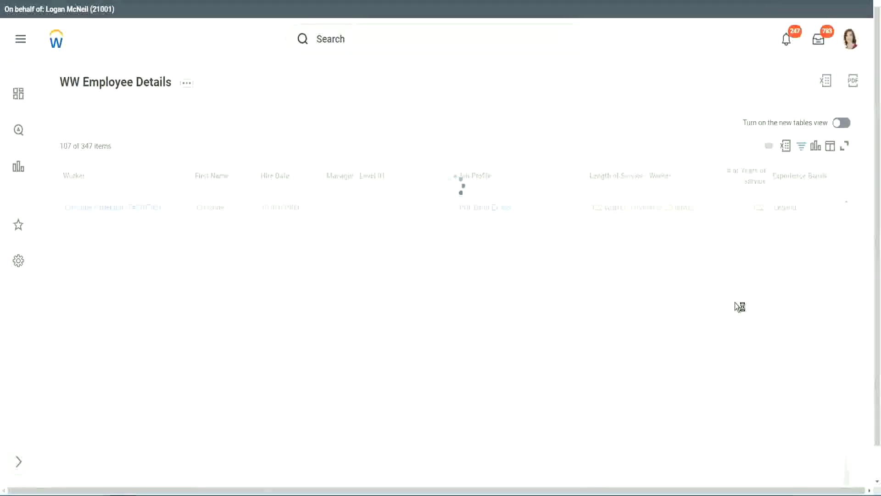
{"action": "scroll", "coordinate": [734, 303], "scroll_direction": "down", "scroll_amount": 5}
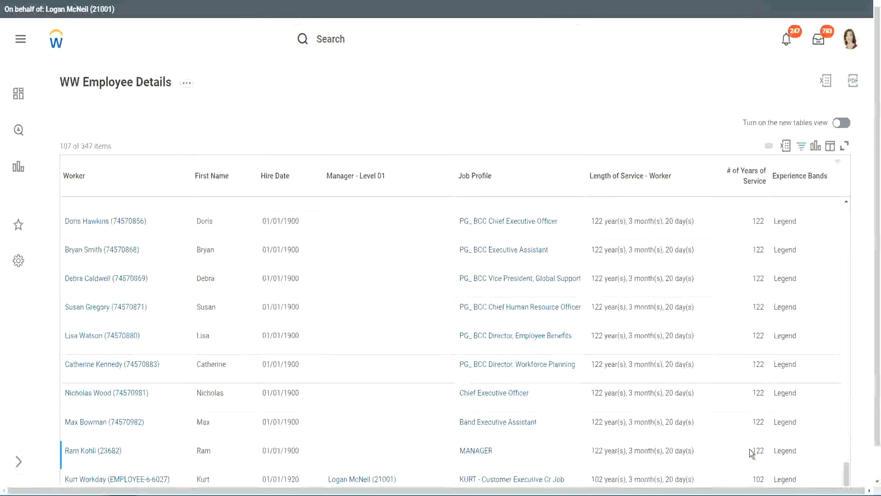
{"action": "double_click", "coordinate": [758, 478]}
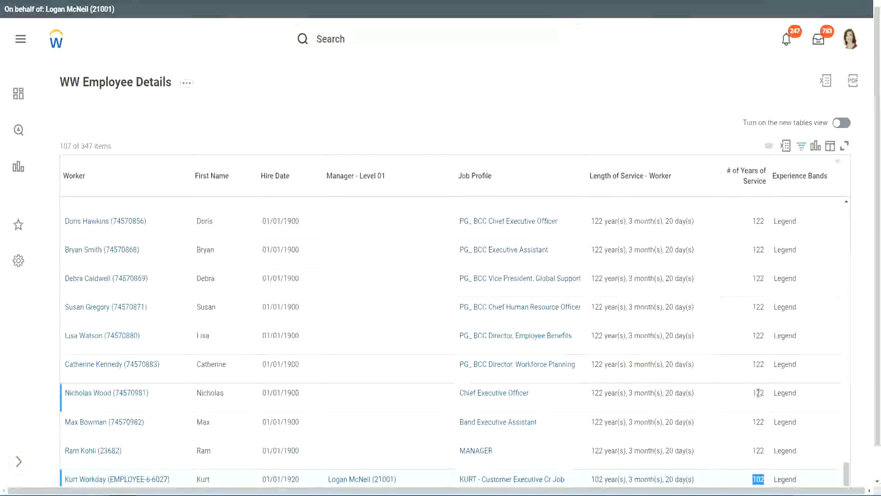
{"action": "left_click_drag", "start_coordinate": [758, 393], "coordinate": [765, 393]}
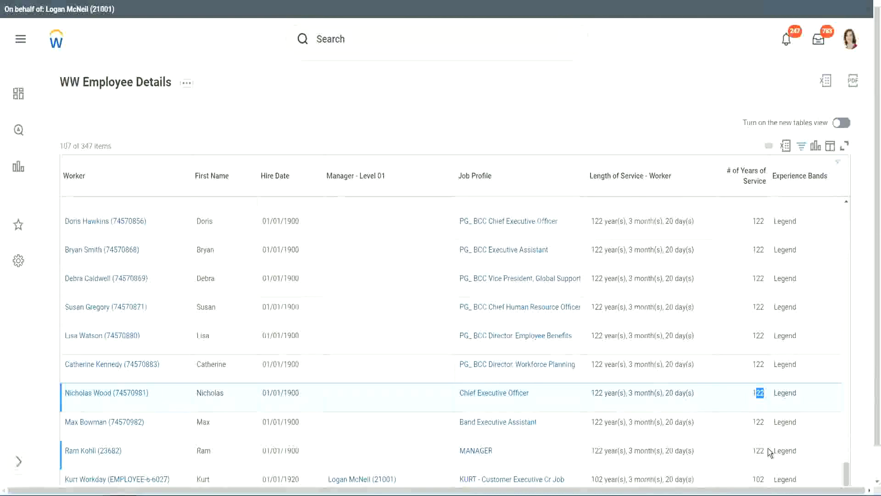
{"action": "left_click", "coordinate": [740, 365]}
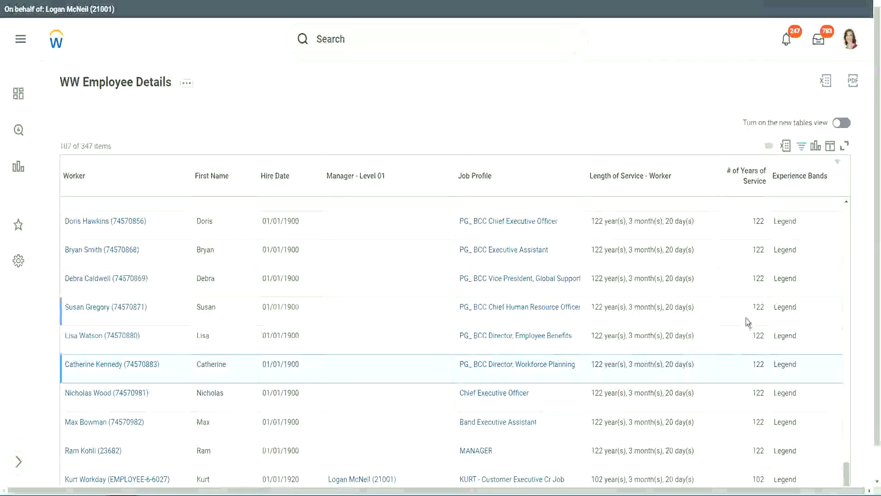
{"action": "left_click", "coordinate": [742, 261]}
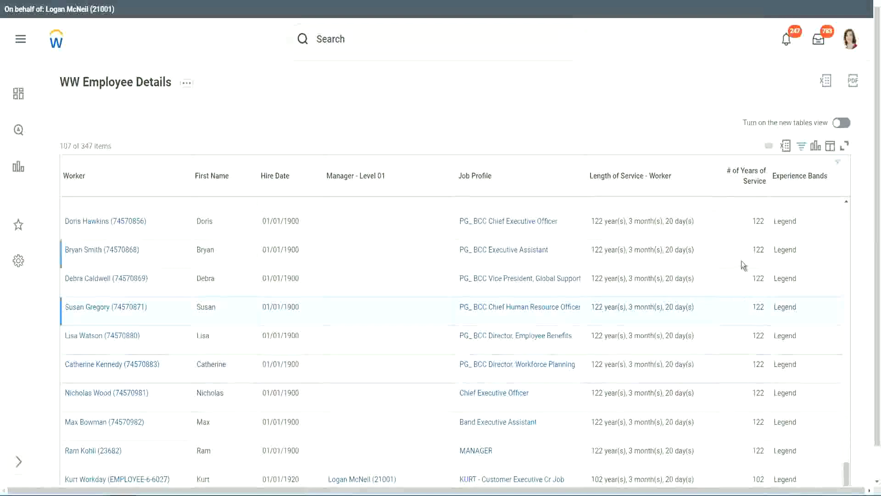
- Change the Experience Bands filter value from Legend to Experienced, leaving 82 of 347 workers
{"action": "left_click", "coordinate": [803, 178]}
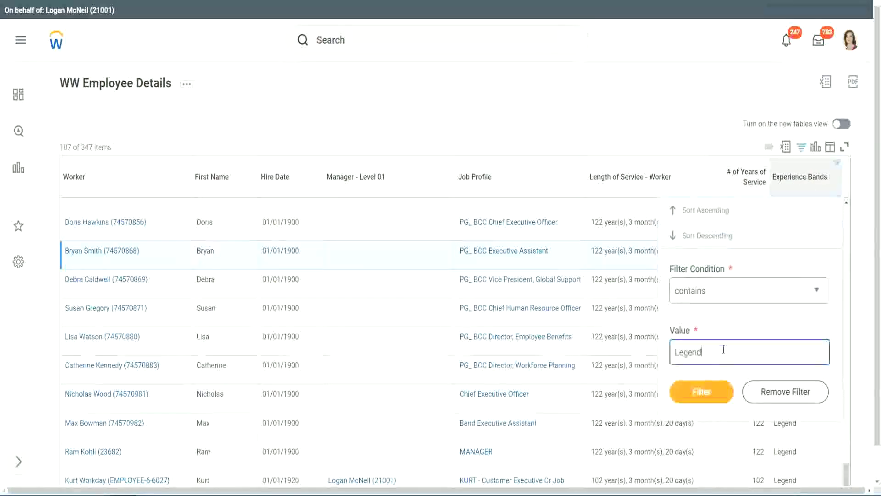
{"action": "double_click", "coordinate": [695, 348]}
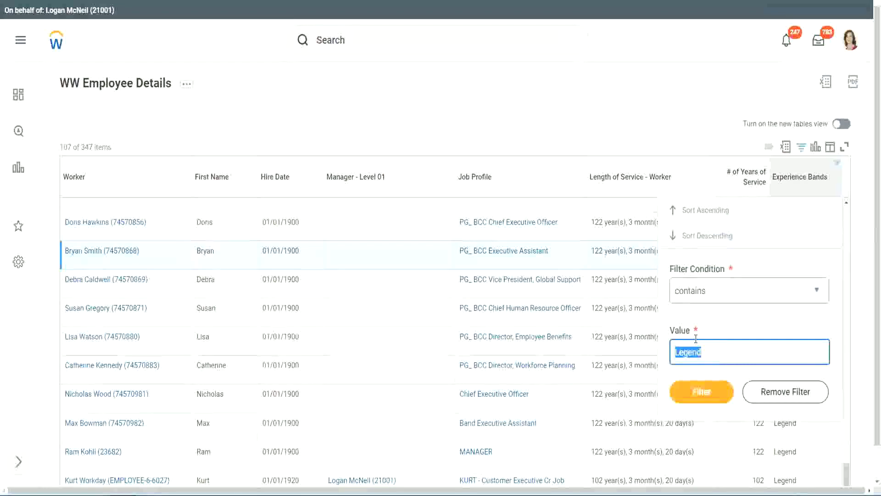
{"action": "type", "text": "Experienced"}
{"action": "left_click", "coordinate": [706, 392]}
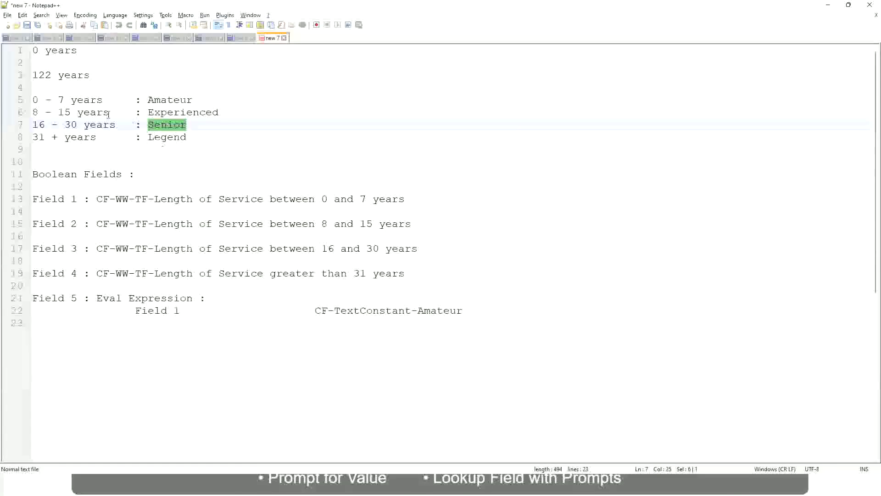
- Check the 8 - 15 years Experienced band definition in the Notepad++ notes
{"action": "left_click", "coordinate": [59, 112]}
{"action": "left_click_drag", "start_coordinate": [59, 113], "coordinate": [39, 112]}
{"action": "left_click", "coordinate": [102, 112]}
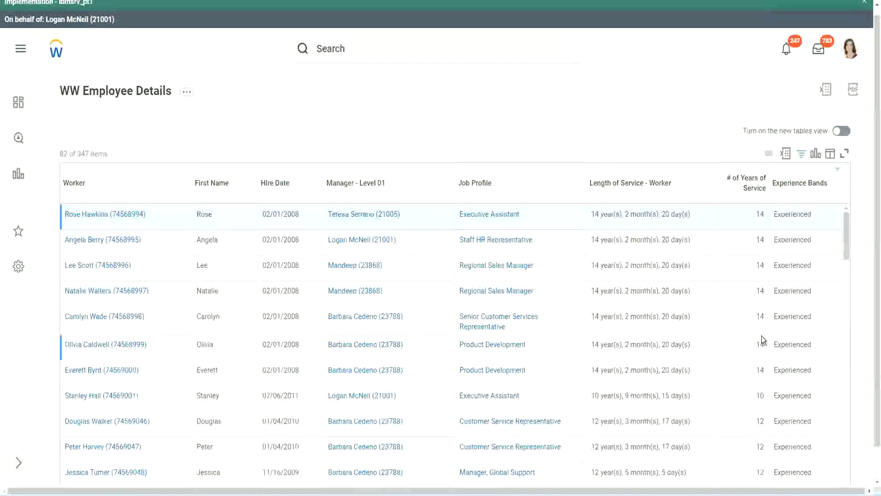
{"action": "scroll", "coordinate": [758, 329], "scroll_direction": "down", "scroll_amount": 4}
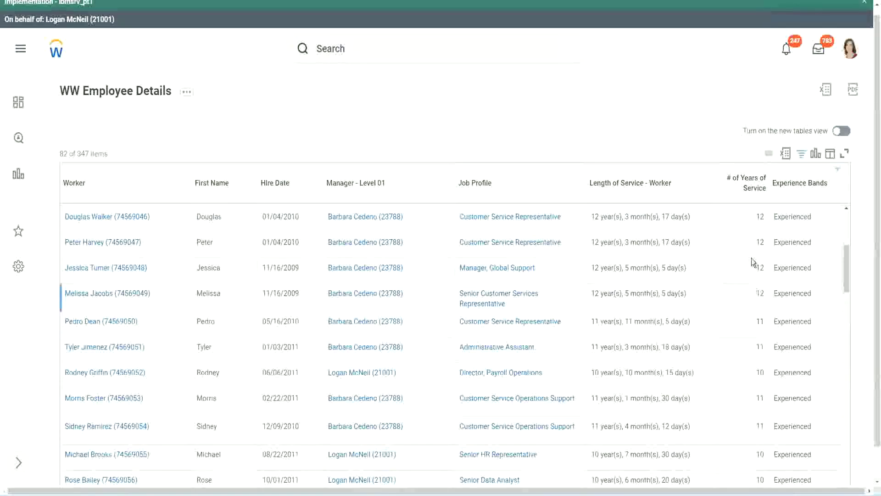
{"action": "left_click_drag", "start_coordinate": [755, 242], "coordinate": [770, 244]}
{"action": "double_click", "coordinate": [790, 242]}
{"action": "scroll", "coordinate": [763, 322], "scroll_direction": "down", "scroll_amount": 2}
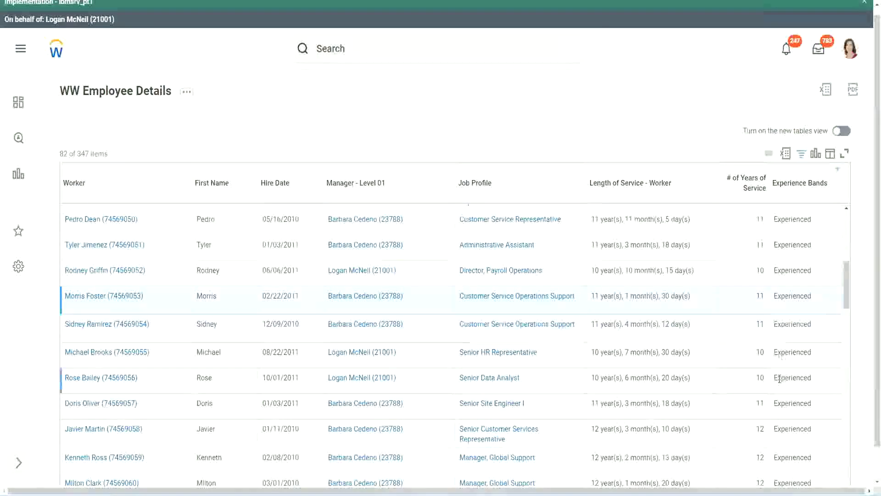
{"action": "scroll", "coordinate": [779, 378], "scroll_direction": "down", "scroll_amount": 5}
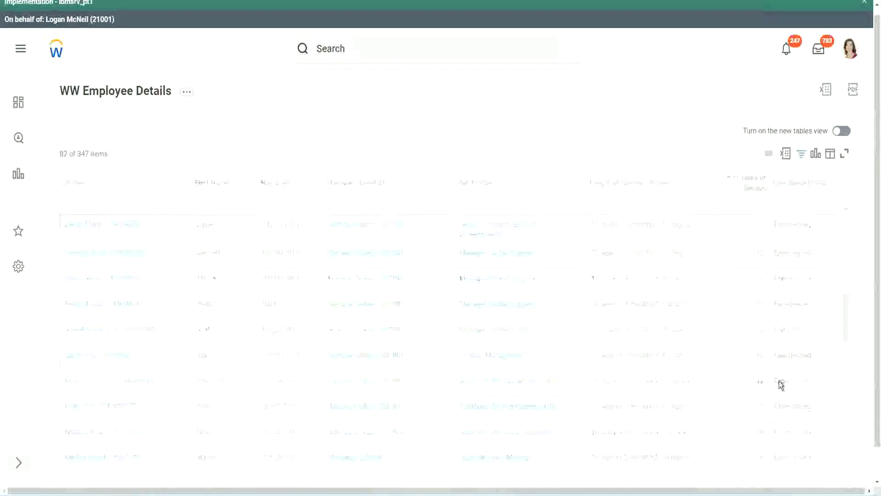